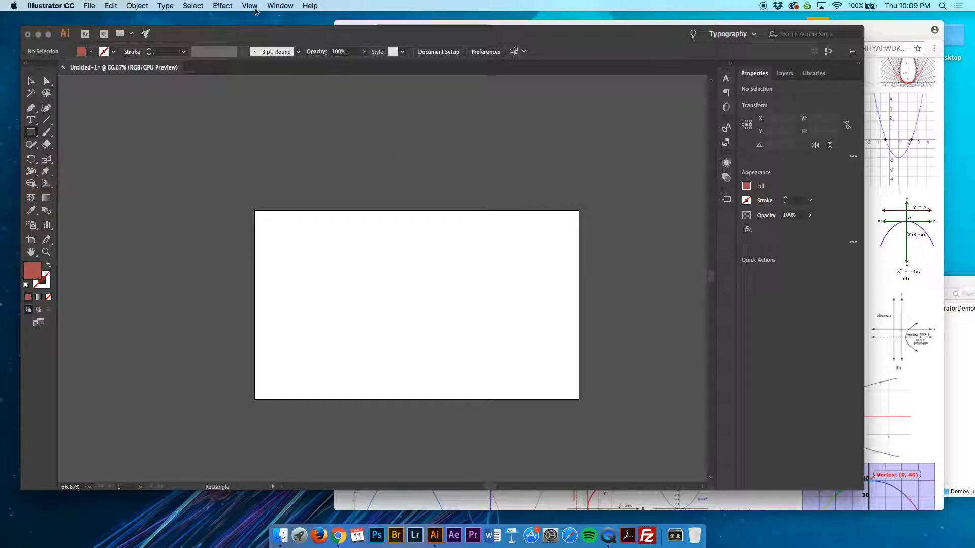
Open the Artboards panel and make it taller
{"action": "left_click", "coordinate": [280, 6]}
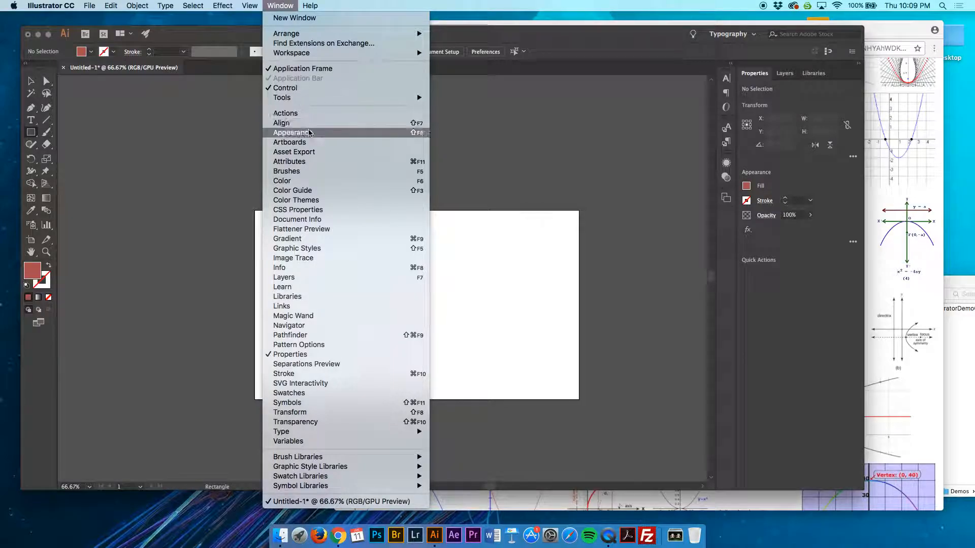
{"action": "left_click", "coordinate": [310, 143]}
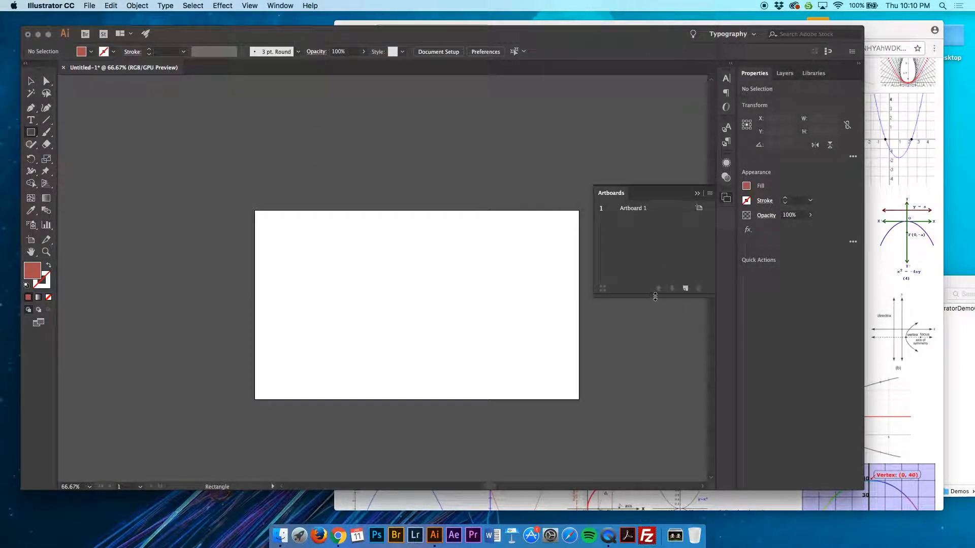
{"action": "left_click_drag", "start_coordinate": [655, 297], "coordinate": [655, 407]}
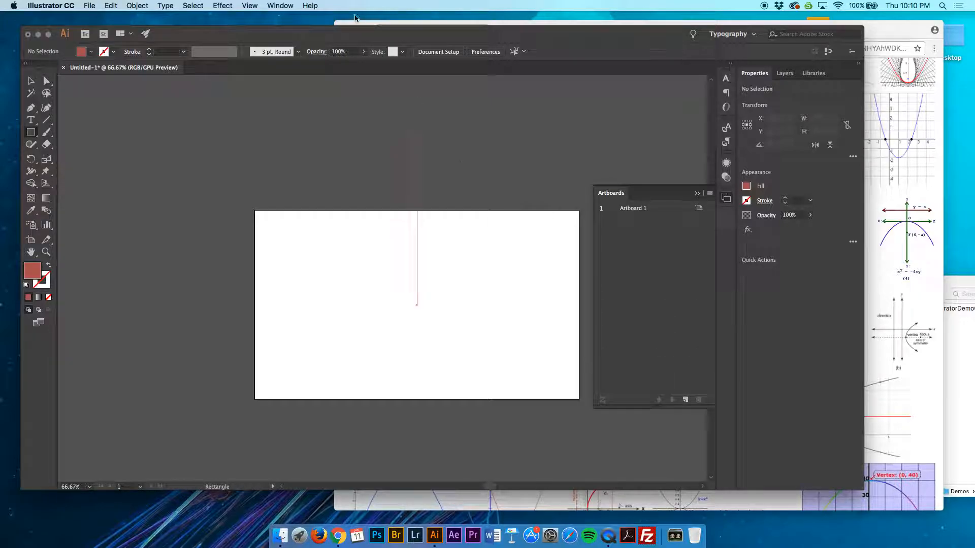
Show the Layers panel and group it with the Artboards panel, leaving the artboard list in front
{"action": "left_click", "coordinate": [249, 5]}
{"action": "mouse_move", "coordinate": [280, 5]}
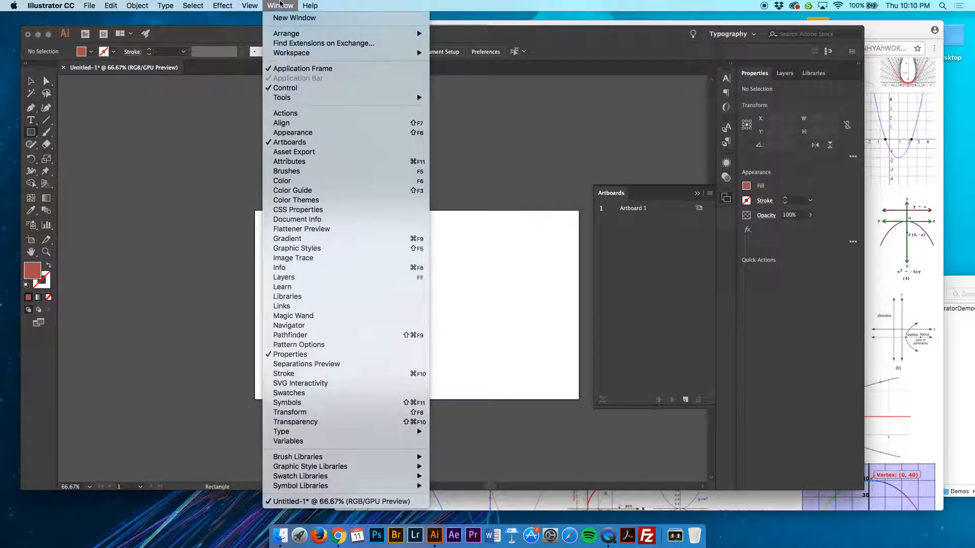
{"action": "left_click", "coordinate": [369, 278]}
{"action": "left_click_drag", "start_coordinate": [785, 73], "coordinate": [638, 199]}
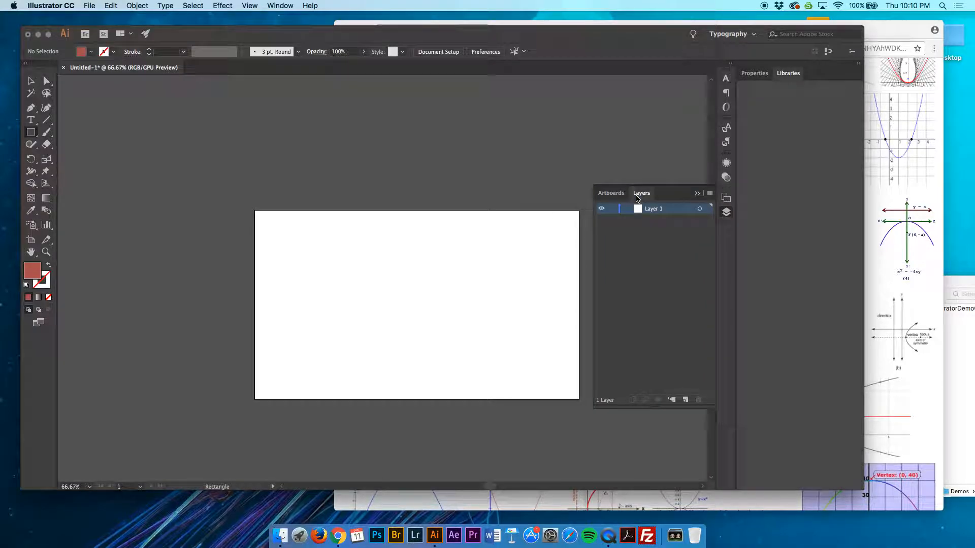
{"action": "left_click", "coordinate": [610, 193]}
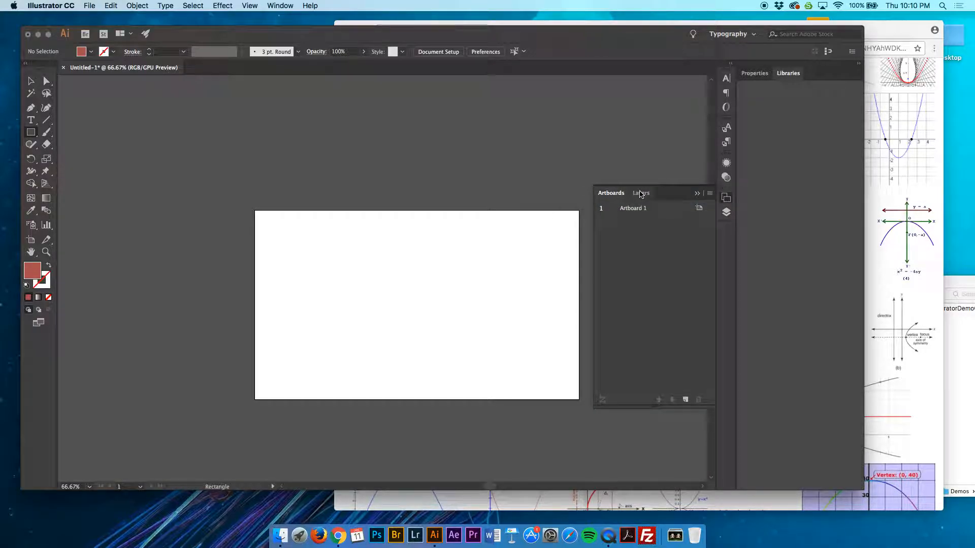
Add a second artboard to the document
{"action": "scroll", "coordinate": [533, 269], "scroll_direction": "right", "scroll_amount": 3}
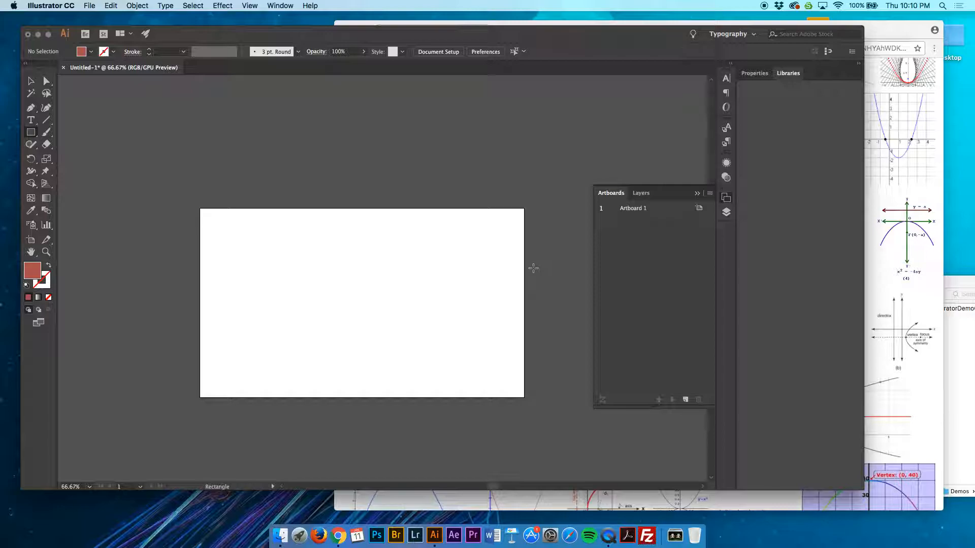
{"action": "key", "text": "super+minus"}
{"action": "key", "text": "super+minus"}
{"action": "key", "text": "super+minus"}
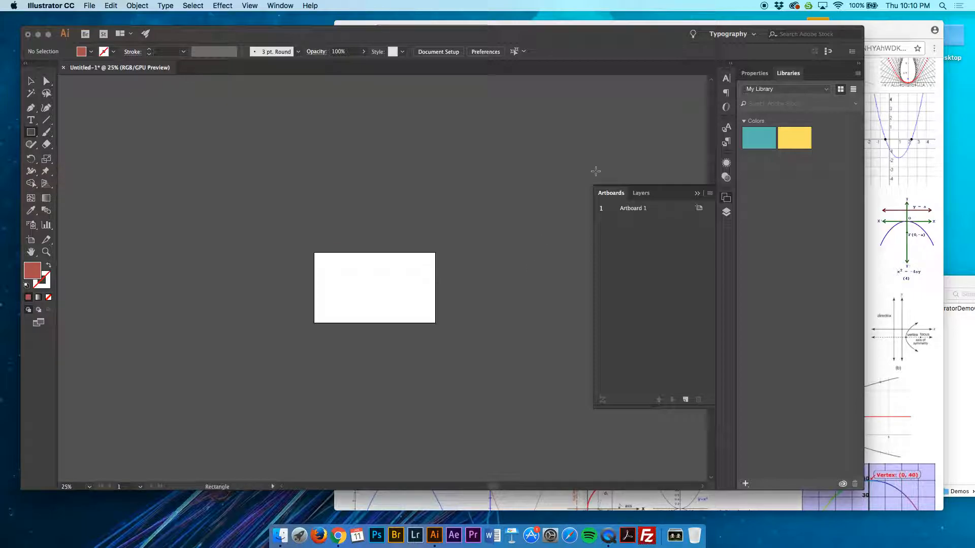
{"action": "left_click", "coordinate": [686, 400]}
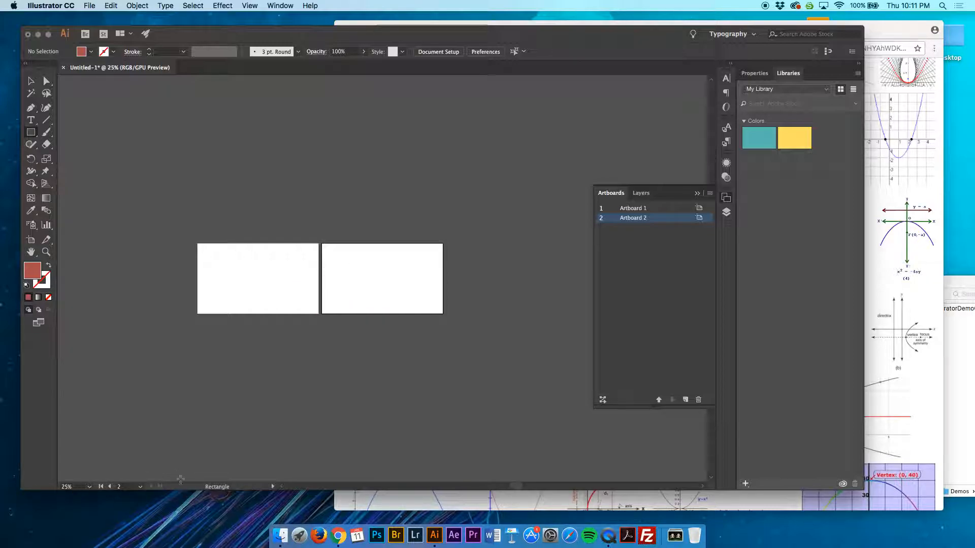
Step back to view Artboard 1 and forward again to view Artboard 2
{"action": "left_click", "coordinate": [110, 486]}
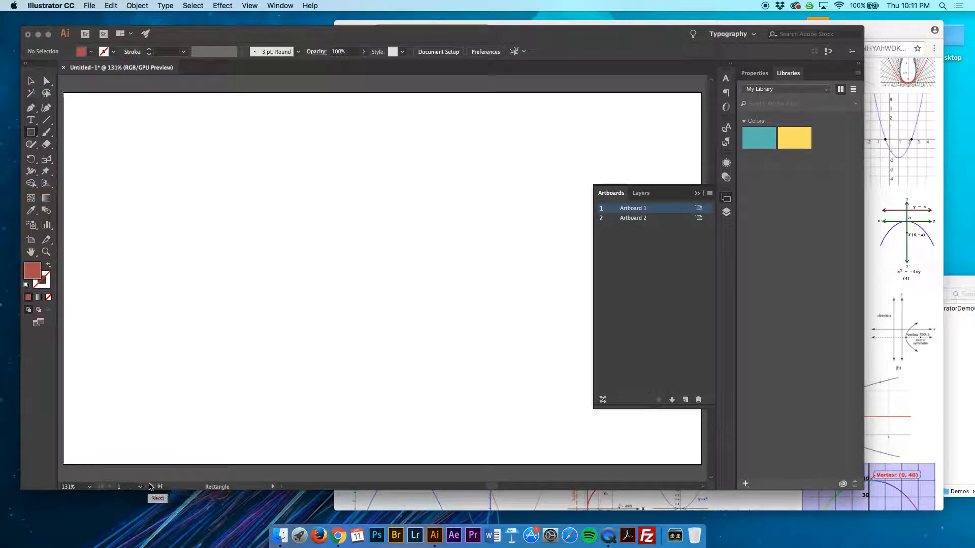
{"action": "left_click", "coordinate": [150, 486]}
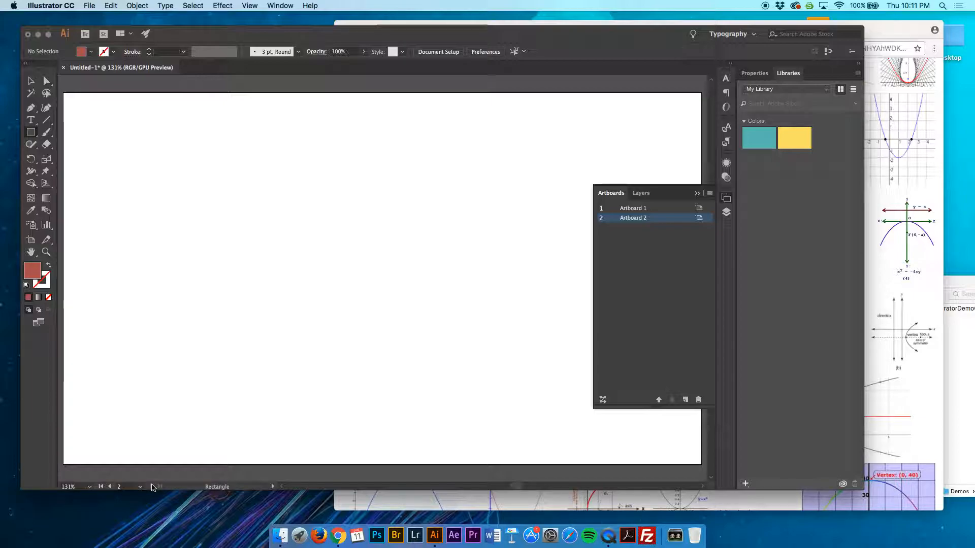
{"action": "key", "text": "super+minus"}
{"action": "key", "text": "super+minus"}
{"action": "key", "text": "super+minus"}
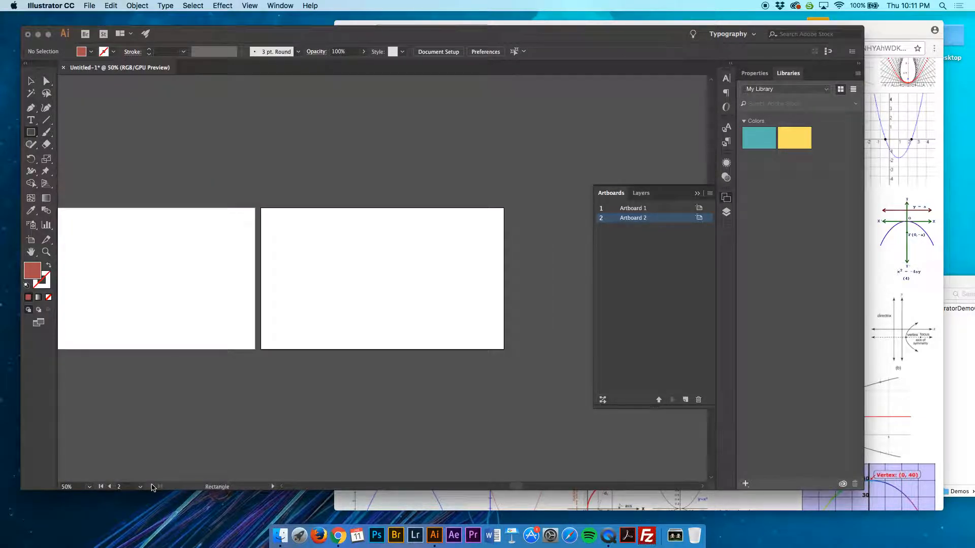
Resize Artboard 2 to a portrait format of about 766 by 892 pt and shift it slightly away from Artboard 1
{"action": "left_click", "coordinate": [31, 242]}
{"action": "left_click_drag", "start_coordinate": [261, 350], "coordinate": [310, 435]}
{"action": "mouse_move", "coordinate": [359, 320]}
{"action": "left_mouse_down"}
{"action": "mouse_move", "coordinate": [343, 276]}
{"action": "mouse_move", "coordinate": [393, 189]}
{"action": "mouse_move", "coordinate": [459, 322]}
{"action": "mouse_move", "coordinate": [452, 364]}
{"action": "mouse_move", "coordinate": [369, 306]}
{"action": "left_mouse_up"}
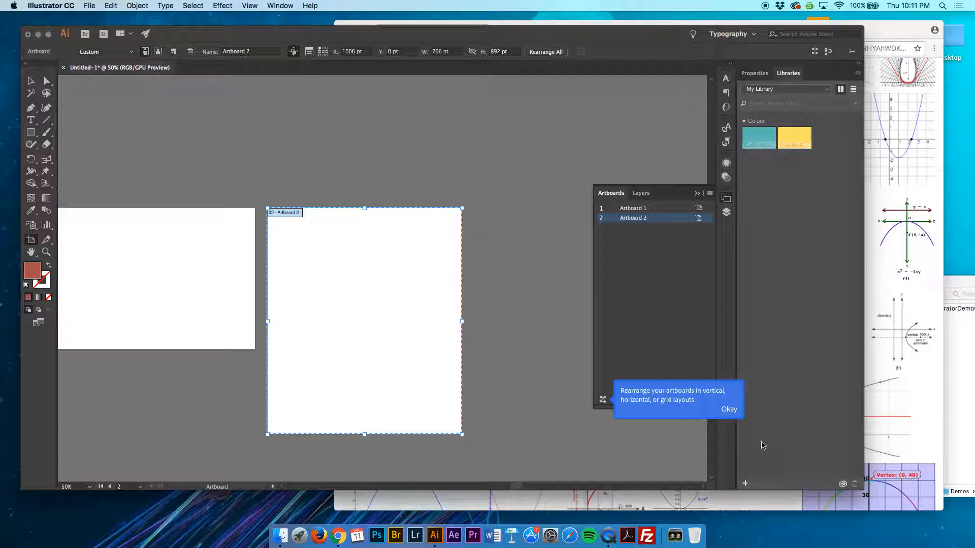
{"action": "left_click", "coordinate": [729, 410]}
{"action": "left_click", "coordinate": [497, 167]}
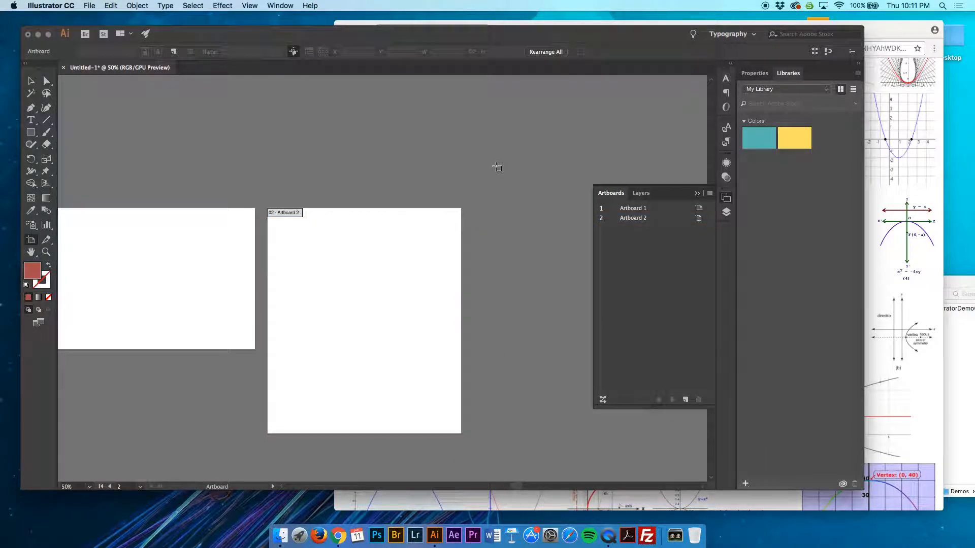
Delete Artboard 2 and leave artboard editing
{"action": "scroll", "coordinate": [510, 163], "scroll_direction": "left", "scroll_amount": 5}
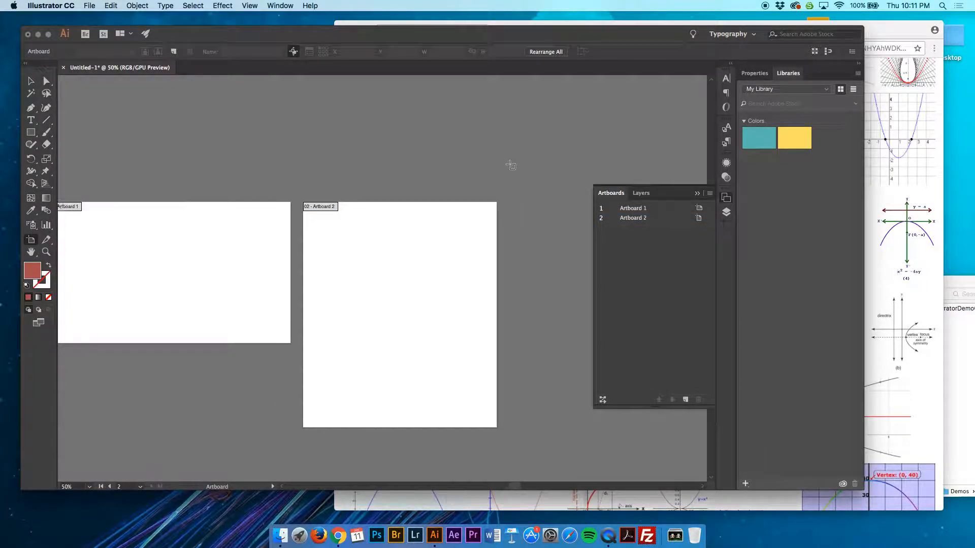
{"action": "left_click", "coordinate": [653, 211]}
{"action": "left_click", "coordinate": [649, 217]}
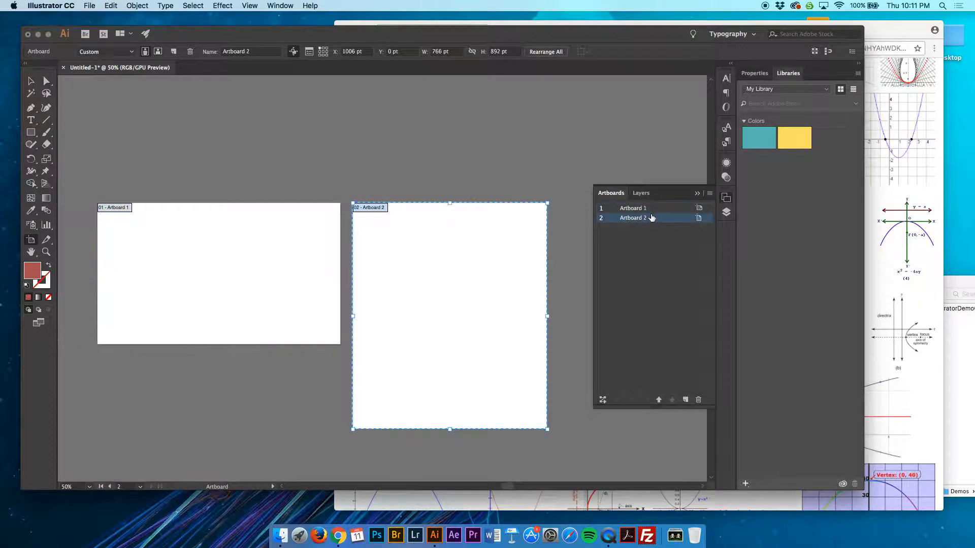
{"action": "left_click_drag", "start_coordinate": [649, 217], "coordinate": [699, 402]}
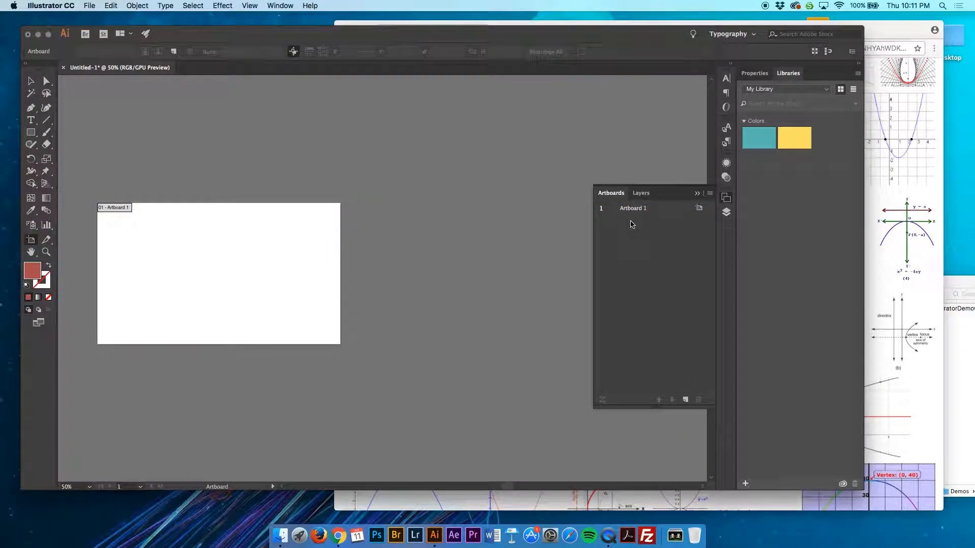
{"action": "scroll", "coordinate": [424, 310], "scroll_direction": "left", "scroll_amount": 4}
{"action": "left_click", "coordinate": [30, 82]}
Draw a red rectangle of about 210 by 369 pt and a freehand Paintbrush squiggle about 499 by 175 pt beside it
{"action": "scroll", "coordinate": [183, 130], "scroll_direction": "left", "scroll_amount": 5}
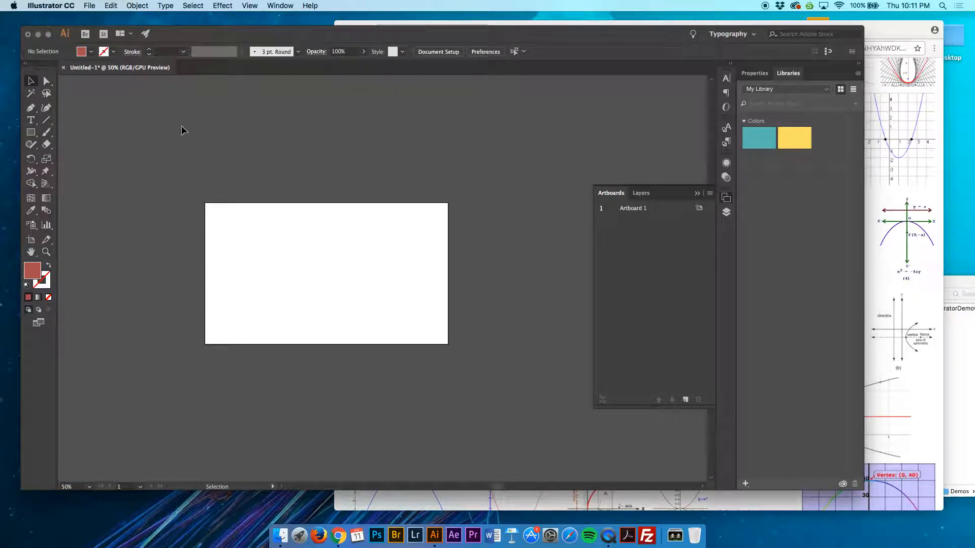
{"action": "scroll", "coordinate": [183, 130], "scroll_direction": "up", "scroll_amount": 4}
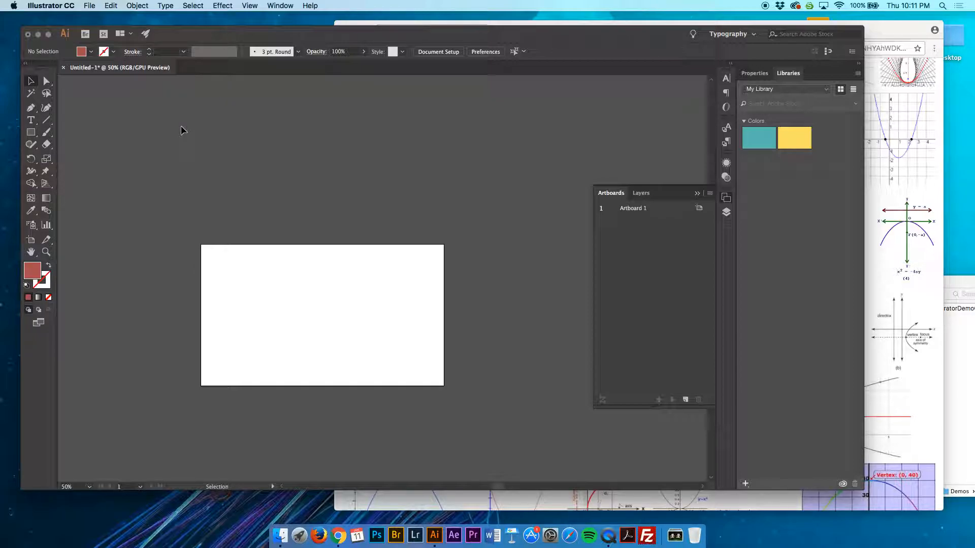
{"action": "key", "text": "super+equal"}
{"action": "key", "text": "super+equal"}
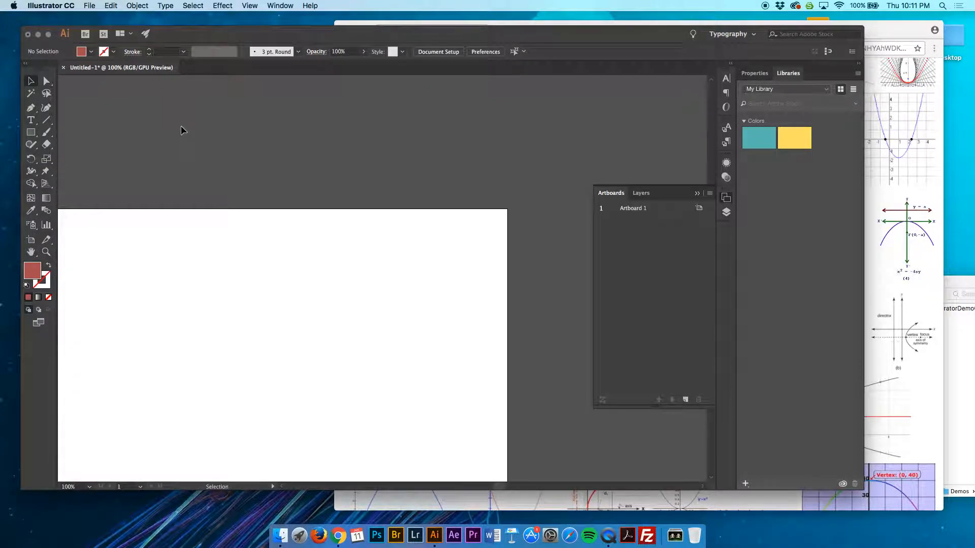
{"action": "left_click", "coordinate": [31, 132]}
{"action": "left_click_drag", "start_coordinate": [123, 182], "coordinate": [228, 369]}
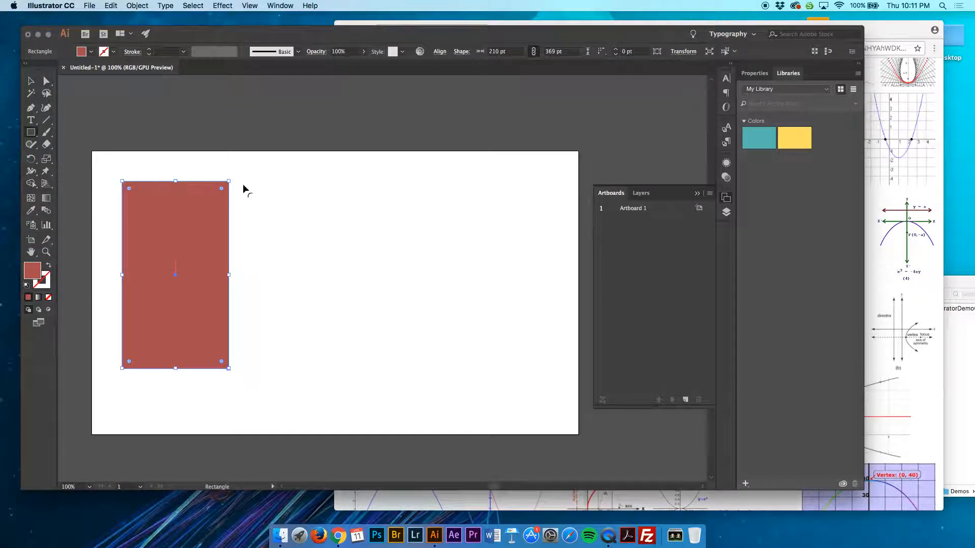
{"action": "left_click", "coordinate": [46, 132]}
{"action": "mouse_move", "coordinate": [298, 170]}
{"action": "left_mouse_down"}
{"action": "mouse_move", "coordinate": [323, 194]}
{"action": "mouse_move", "coordinate": [315, 237]}
{"action": "mouse_move", "coordinate": [346, 218]}
{"action": "mouse_move", "coordinate": [395, 219]}
{"action": "mouse_move", "coordinate": [426, 185]}
{"action": "mouse_move", "coordinate": [411, 260]}
{"action": "mouse_move", "coordinate": [483, 201]}
{"action": "mouse_move", "coordinate": [507, 227]}
{"action": "mouse_move", "coordinate": [518, 203]}
{"action": "left_mouse_up"}
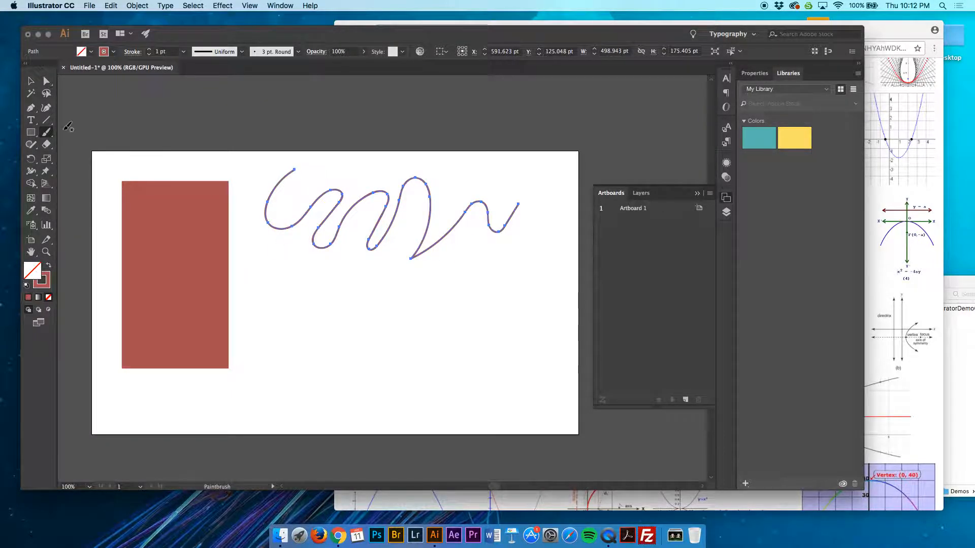
Draw an open wavy curve with the Pen tool below the squiggle, spanning most of the space beside the rectangle
{"action": "left_click", "coordinate": [32, 109]}
{"action": "left_click", "coordinate": [263, 308]}
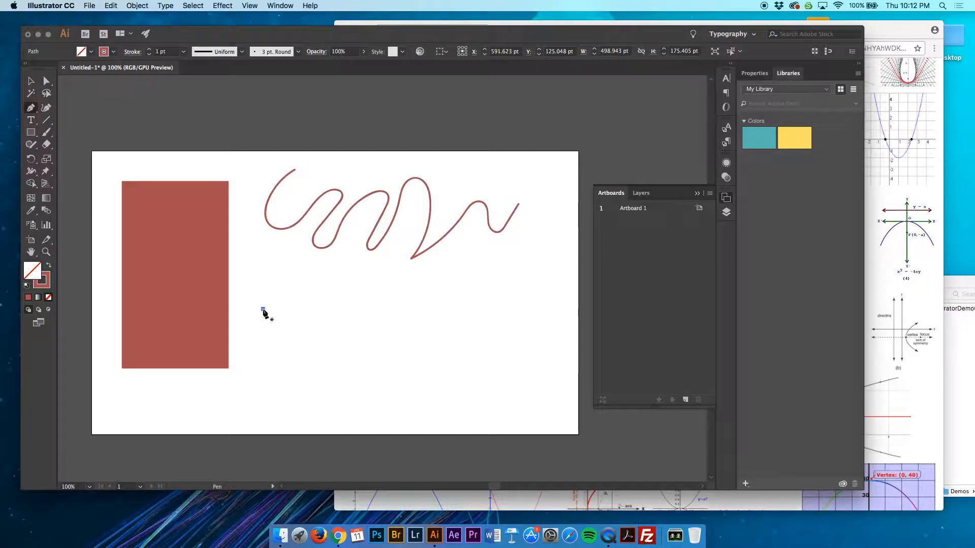
{"action": "left_click_drag", "start_coordinate": [312, 296], "coordinate": [344, 360]}
{"action": "left_click_drag", "start_coordinate": [339, 349], "coordinate": [369, 264]}
{"action": "left_click_drag", "start_coordinate": [409, 297], "coordinate": [433, 367]}
{"action": "mouse_move", "coordinate": [482, 332]}
{"action": "left_mouse_down"}
{"action": "mouse_move", "coordinate": [486, 345]}
{"action": "mouse_move", "coordinate": [498, 329]}
{"action": "left_mouse_up"}
{"action": "left_click", "coordinate": [514, 310]}
{"action": "left_click_drag", "start_coordinate": [547, 293], "coordinate": [562, 318]}
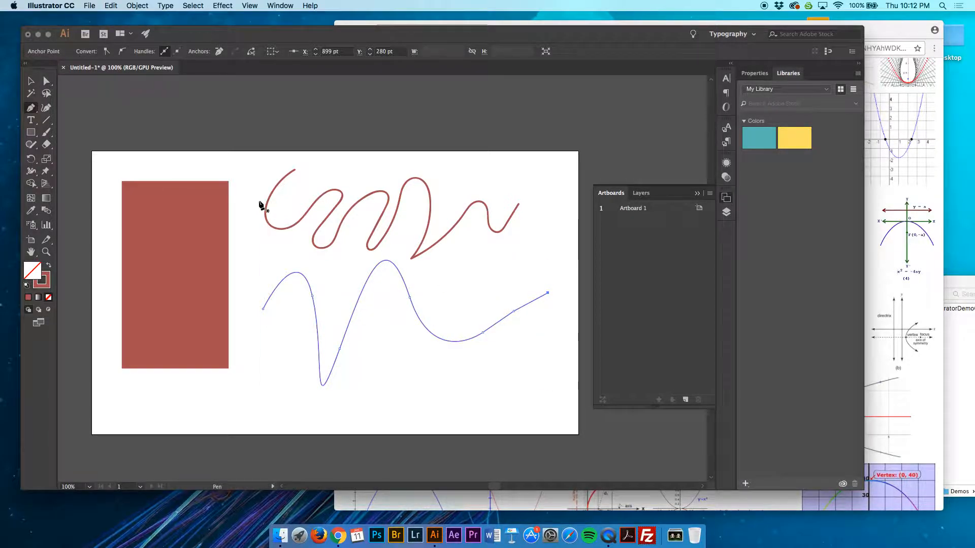
{"action": "left_click", "coordinate": [29, 81]}
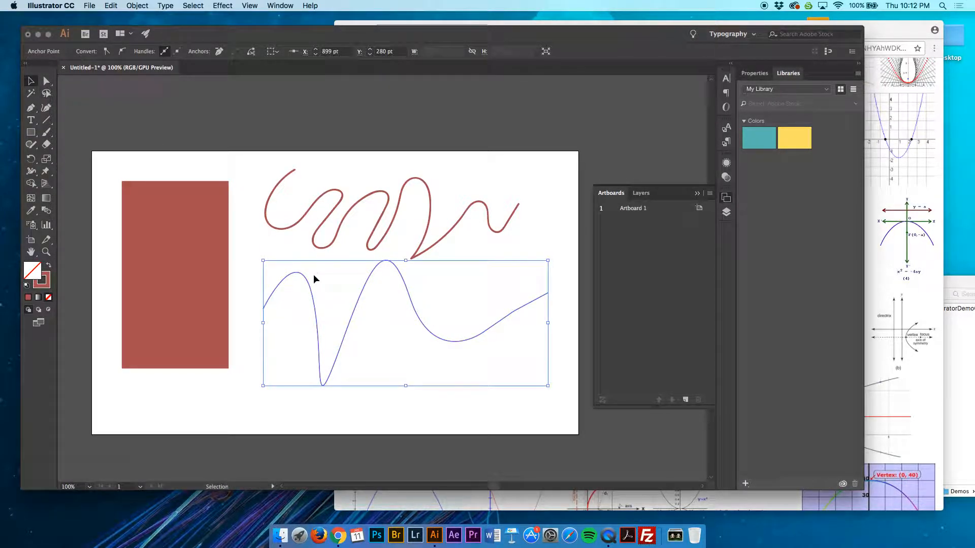
Set the pen curve's stroke color to green 85aa59
{"action": "double_click", "coordinate": [46, 278]}
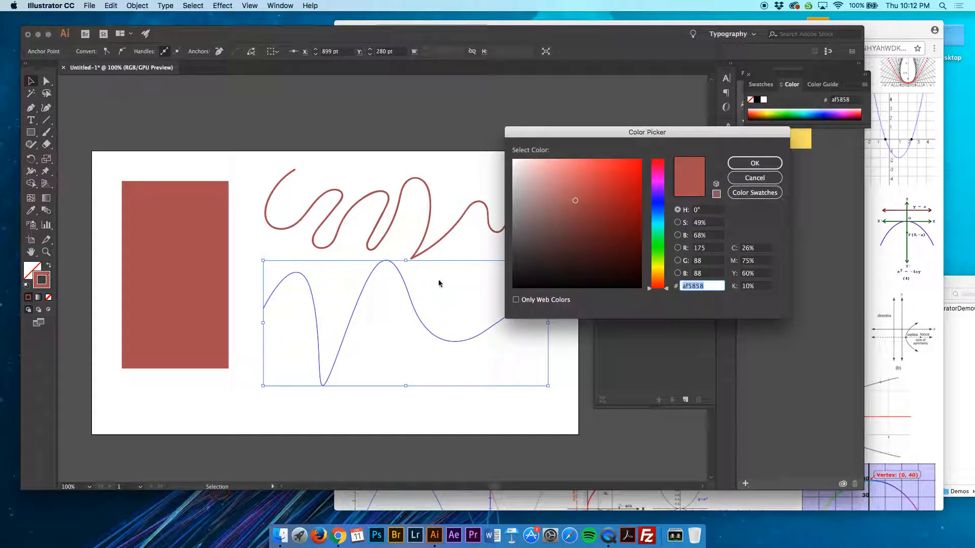
{"action": "left_click_drag", "start_coordinate": [654, 216], "coordinate": [656, 258]}
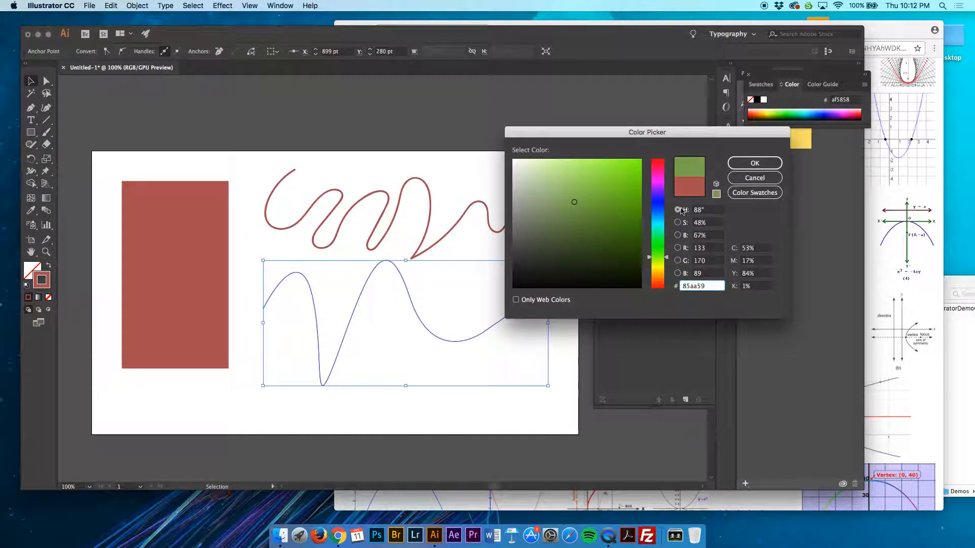
{"action": "left_click", "coordinate": [754, 163]}
{"action": "left_click", "coordinate": [529, 212]}
Change the Paintbrush squiggle's stroke color to the purple swatch 662d91
{"action": "left_click", "coordinate": [465, 213]}
{"action": "left_click", "coordinate": [113, 51]}
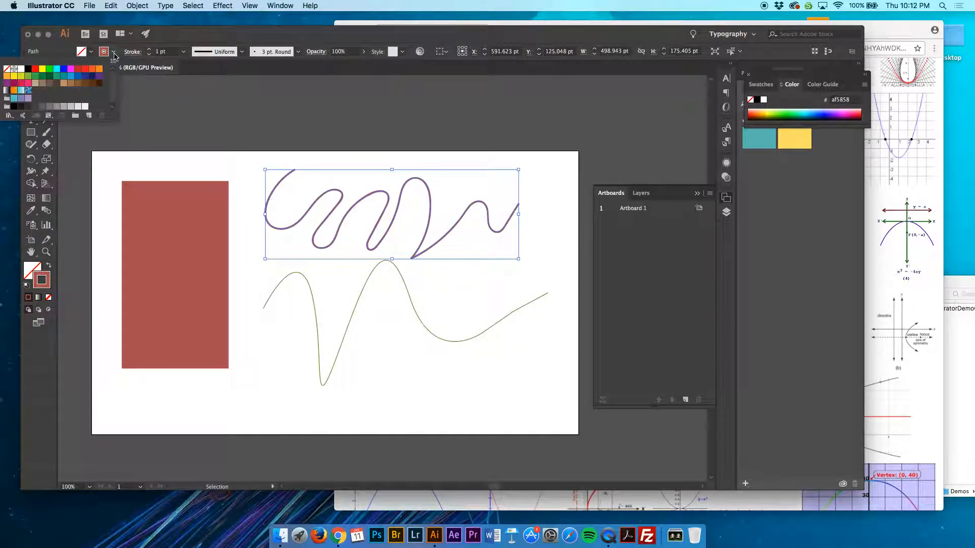
{"action": "left_click", "coordinate": [79, 71]}
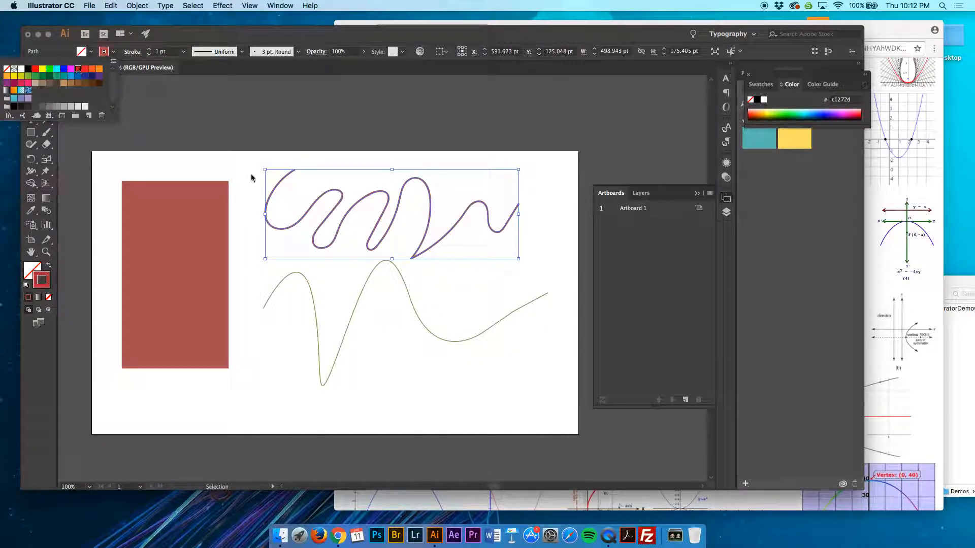
{"action": "left_click", "coordinate": [99, 76]}
{"action": "left_click", "coordinate": [224, 163]}
{"action": "left_click", "coordinate": [226, 164]}
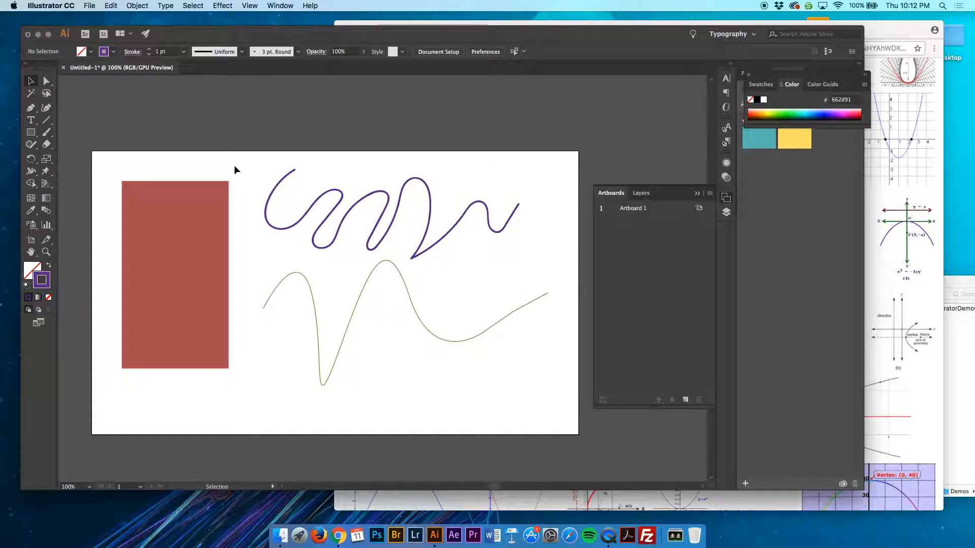
Move the rectangle, the purple squiggle and the green curve so that all three overlap near the artboard's center
{"action": "left_click_drag", "start_coordinate": [218, 244], "coordinate": [361, 250]}
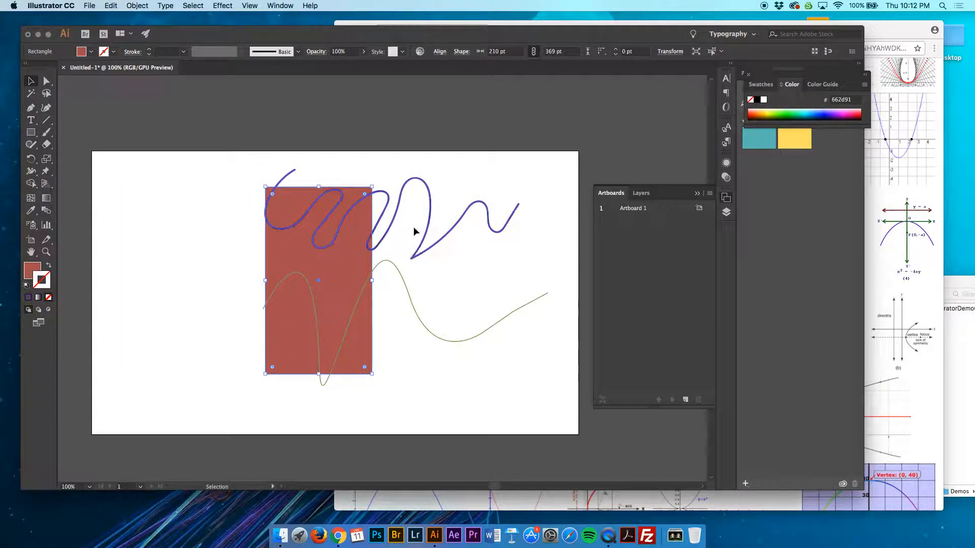
{"action": "mouse_move", "coordinate": [396, 215]}
{"action": "left_mouse_down"}
{"action": "mouse_move", "coordinate": [359, 235]}
{"action": "mouse_move", "coordinate": [342, 224]}
{"action": "left_mouse_up"}
{"action": "mouse_move", "coordinate": [364, 287]}
{"action": "left_mouse_down"}
{"action": "mouse_move", "coordinate": [339, 264]}
{"action": "mouse_move", "coordinate": [344, 234]}
{"action": "mouse_move", "coordinate": [339, 269]}
{"action": "left_mouse_up"}
{"action": "left_click", "coordinate": [451, 195]}
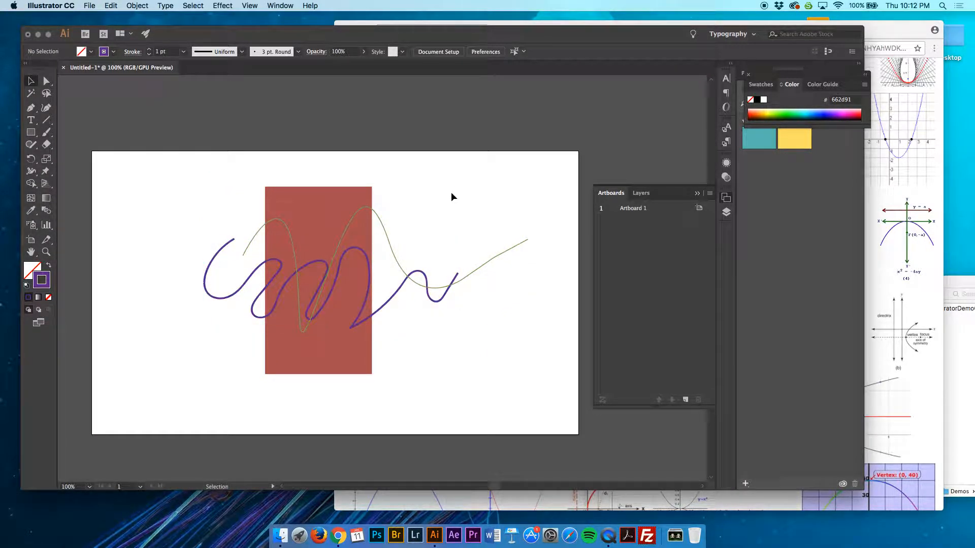
Expand Layer 1 to list its objects and select the purple squiggle along with its path entry
{"action": "left_click", "coordinate": [641, 194]}
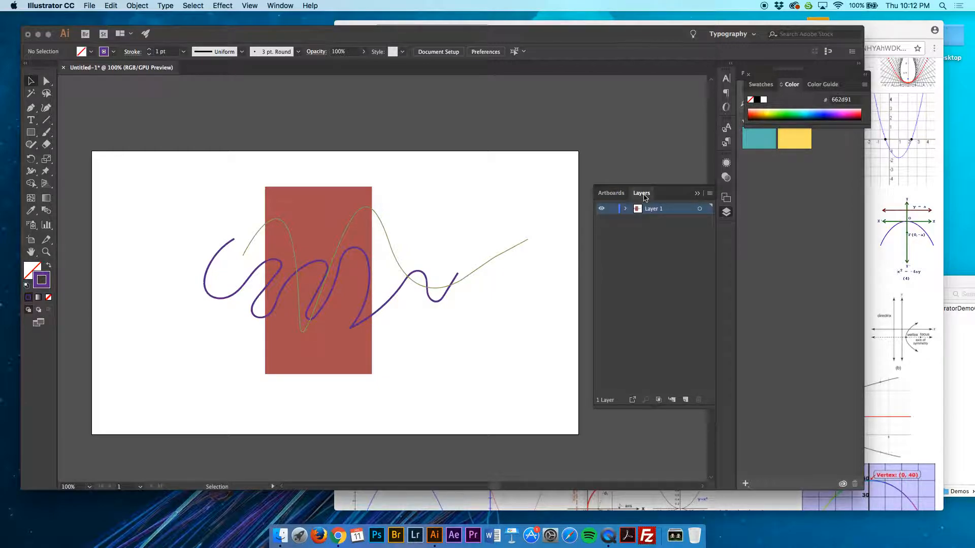
{"action": "left_click", "coordinate": [626, 210]}
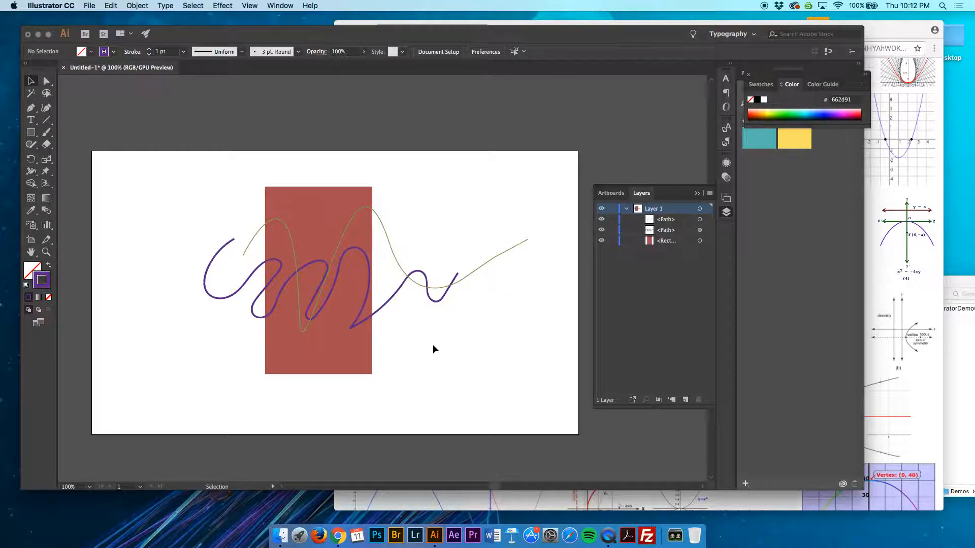
{"action": "left_click", "coordinate": [404, 284]}
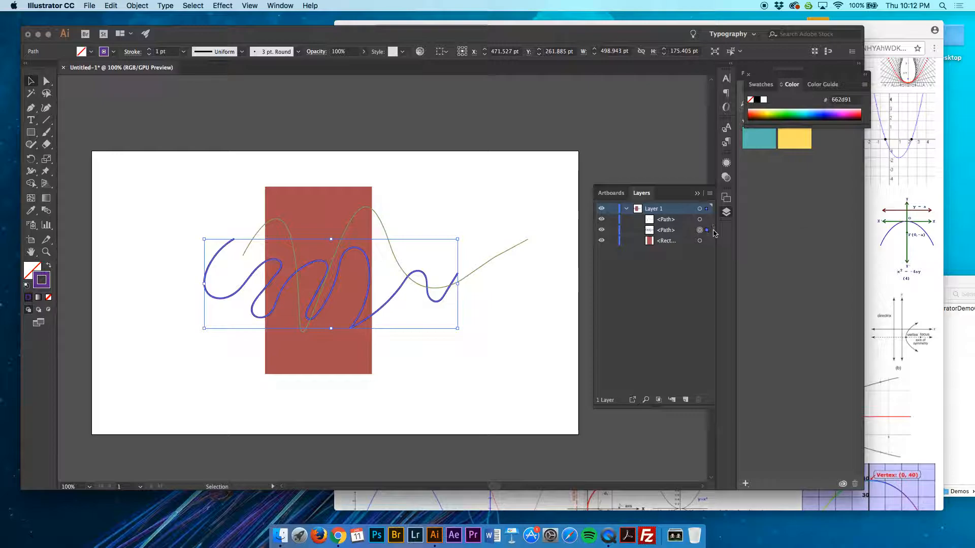
{"action": "left_click", "coordinate": [675, 230]}
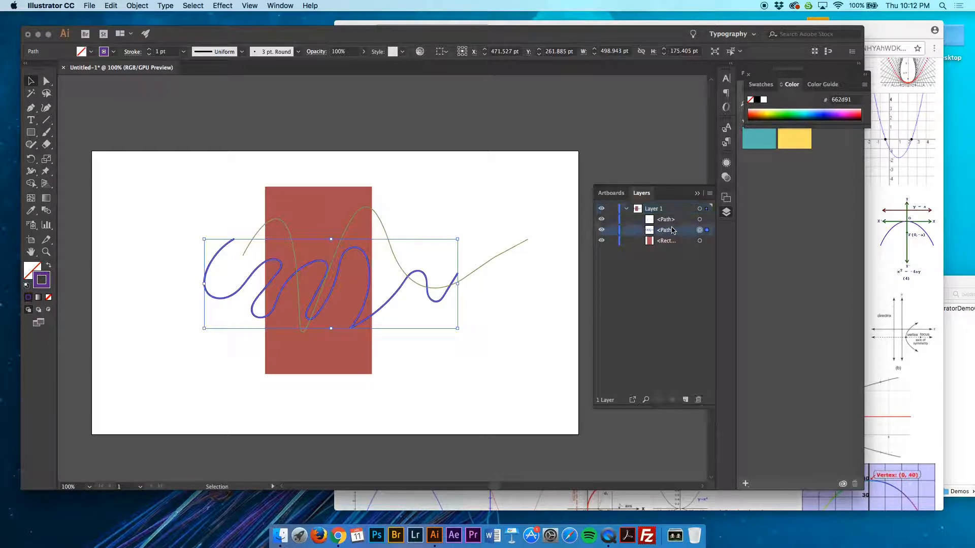
Hide and show again the purple squiggle, and do the same with the rectangle, in the layer's object list
{"action": "left_click", "coordinate": [601, 230]}
{"action": "left_click", "coordinate": [601, 230]}
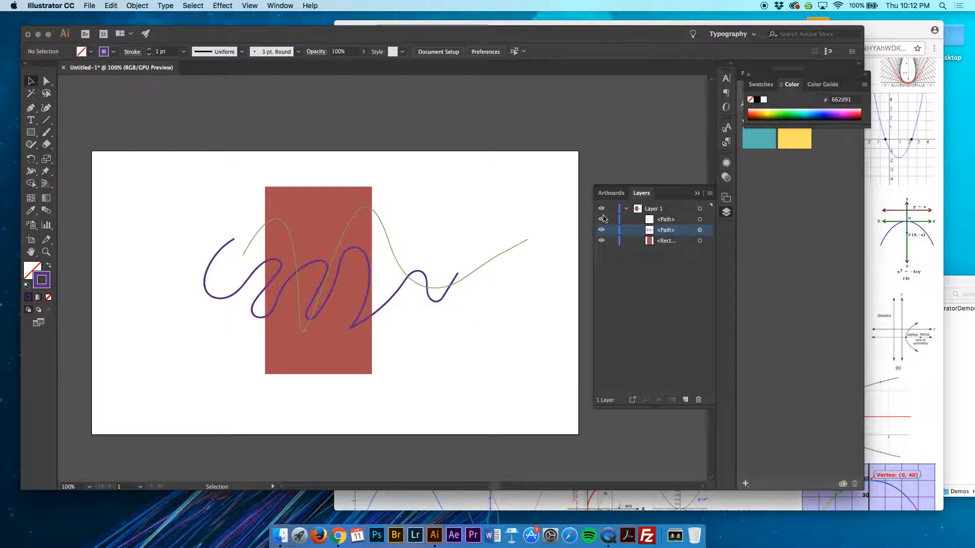
{"action": "left_click", "coordinate": [601, 241]}
{"action": "left_click", "coordinate": [601, 240]}
Move the rectangle above the purple squiggle in Layer 1's stacking order
{"action": "left_click", "coordinate": [671, 240]}
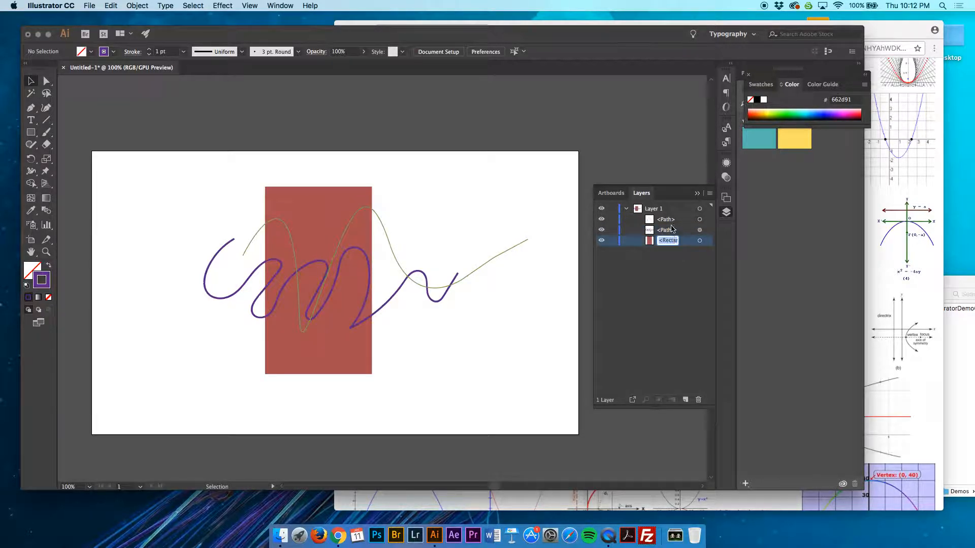
{"action": "left_click_drag", "start_coordinate": [685, 245], "coordinate": [684, 227]}
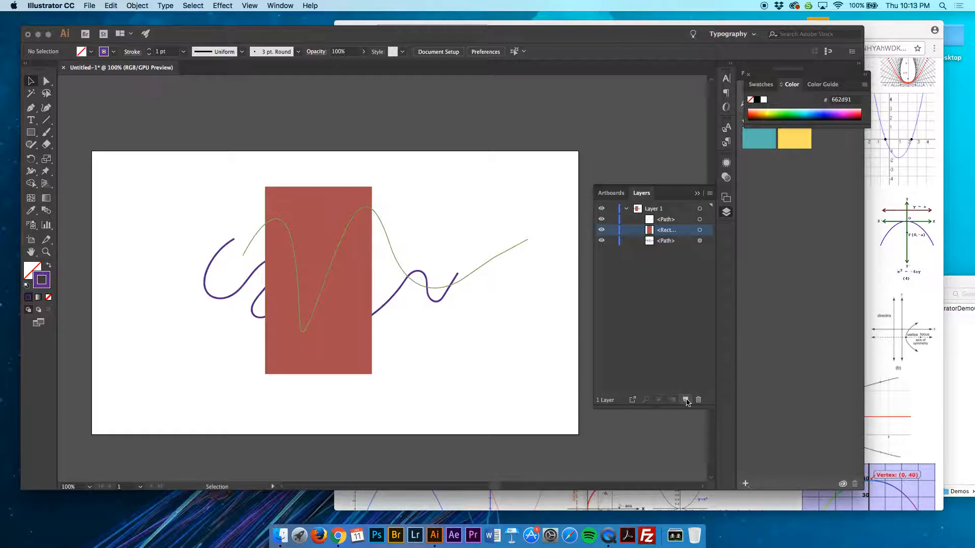
Add a new layer above Layer 1 and lock Layer 1
{"action": "left_click", "coordinate": [685, 400]}
{"action": "left_click", "coordinate": [612, 219]}
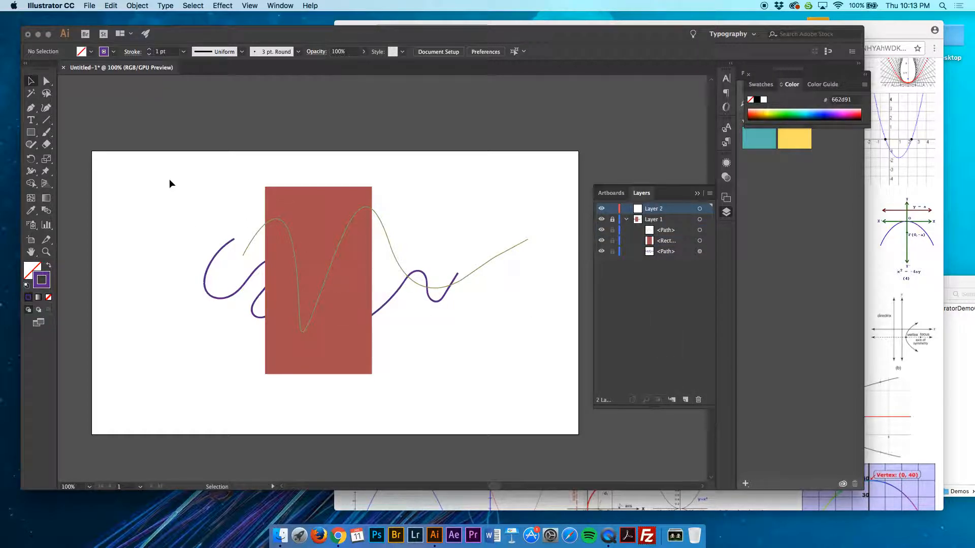
Paint the letters "Hi!" freehand on Layer 2 with the Paintbrush, running from the artboard's left part across the rectangle
{"action": "left_click", "coordinate": [46, 133]}
{"action": "mouse_move", "coordinate": [155, 204]}
{"action": "left_mouse_down"}
{"action": "mouse_move", "coordinate": [153, 346]}
{"action": "mouse_move", "coordinate": [140, 372]}
{"action": "left_mouse_up"}
{"action": "left_click_drag", "start_coordinate": [132, 282], "coordinate": [224, 291]}
{"action": "left_click_drag", "start_coordinate": [212, 224], "coordinate": [212, 428]}
{"action": "left_click_drag", "start_coordinate": [264, 306], "coordinate": [263, 411]}
{"action": "mouse_move", "coordinate": [257, 266]}
{"action": "left_mouse_down"}
{"action": "mouse_move", "coordinate": [260, 226]}
{"action": "mouse_move", "coordinate": [263, 264]}
{"action": "left_mouse_up"}
{"action": "left_click_drag", "start_coordinate": [320, 201], "coordinate": [320, 328]}
{"action": "mouse_move", "coordinate": [322, 368]}
{"action": "left_mouse_down"}
{"action": "mouse_move", "coordinate": [347, 357]}
{"action": "mouse_move", "coordinate": [325, 371]}
{"action": "left_mouse_up"}
Select all the painted "Hi!" strokes and set their stroke color to the red swatch c1272d
{"action": "left_click", "coordinate": [46, 82]}
{"action": "mouse_move", "coordinate": [98, 191]}
{"action": "left_mouse_down"}
{"action": "mouse_move", "coordinate": [327, 331]}
{"action": "mouse_move", "coordinate": [390, 397]}
{"action": "left_mouse_up"}
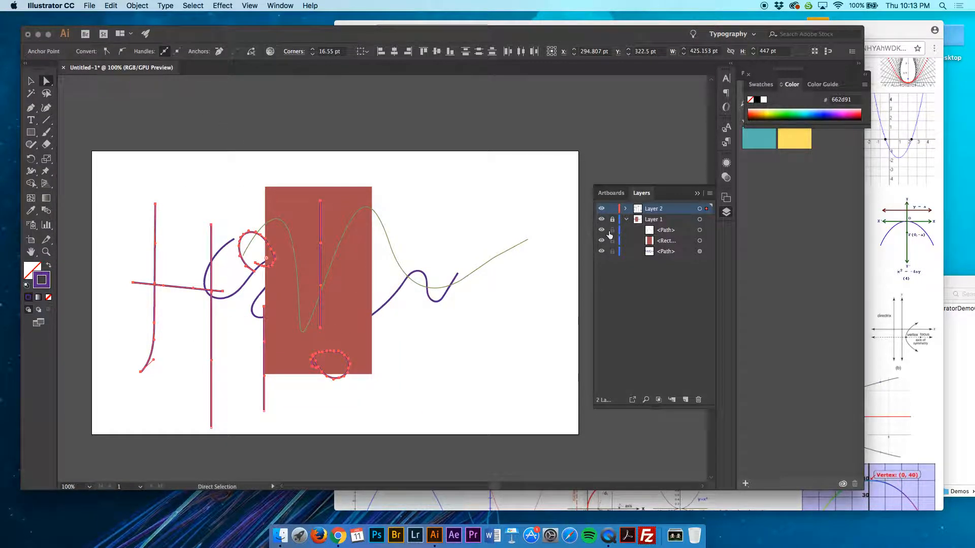
{"action": "left_click", "coordinate": [30, 82]}
{"action": "left_click", "coordinate": [140, 179]}
{"action": "left_click_drag", "start_coordinate": [114, 160], "coordinate": [392, 408]}
{"action": "left_click", "coordinate": [113, 51]}
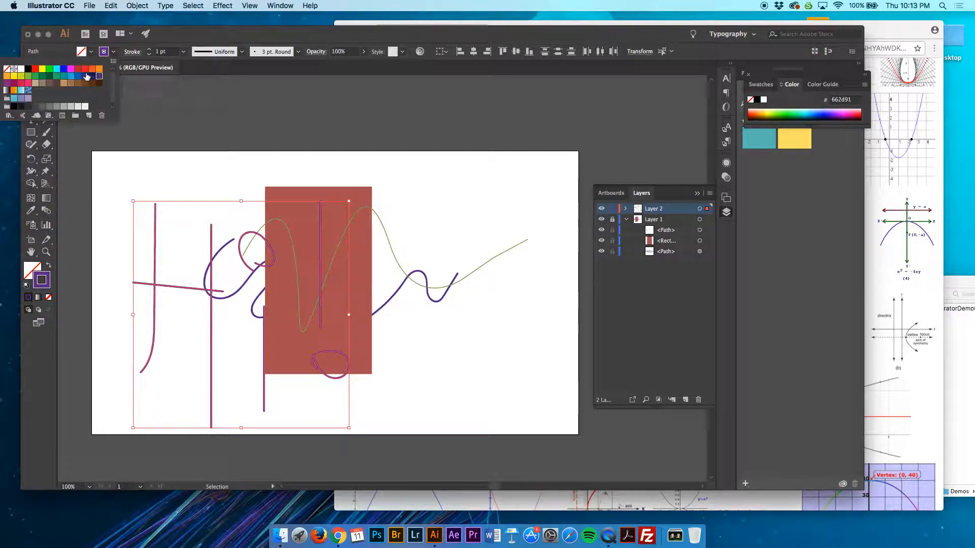
{"action": "left_click", "coordinate": [79, 70]}
Set the stroke weight of the "Hi!" lettering to 3 pt and deselect it
{"action": "left_click", "coordinate": [150, 54]}
{"action": "left_click", "coordinate": [150, 53]}
{"action": "left_click", "coordinate": [149, 54]}
{"action": "left_click", "coordinate": [149, 54]}
{"action": "left_click", "coordinate": [150, 54]}
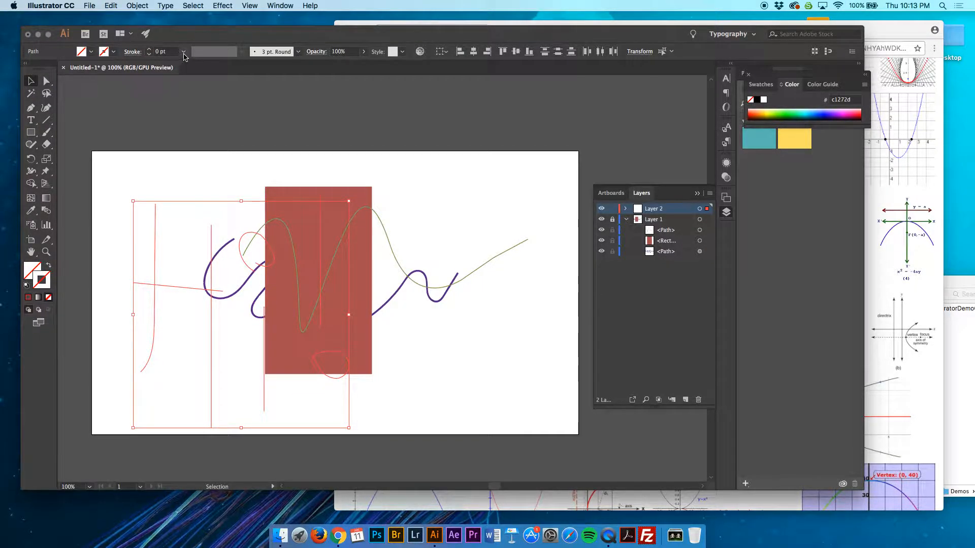
{"action": "left_click", "coordinate": [183, 51]}
{"action": "left_click", "coordinate": [196, 118]}
{"action": "left_click", "coordinate": [196, 212]}
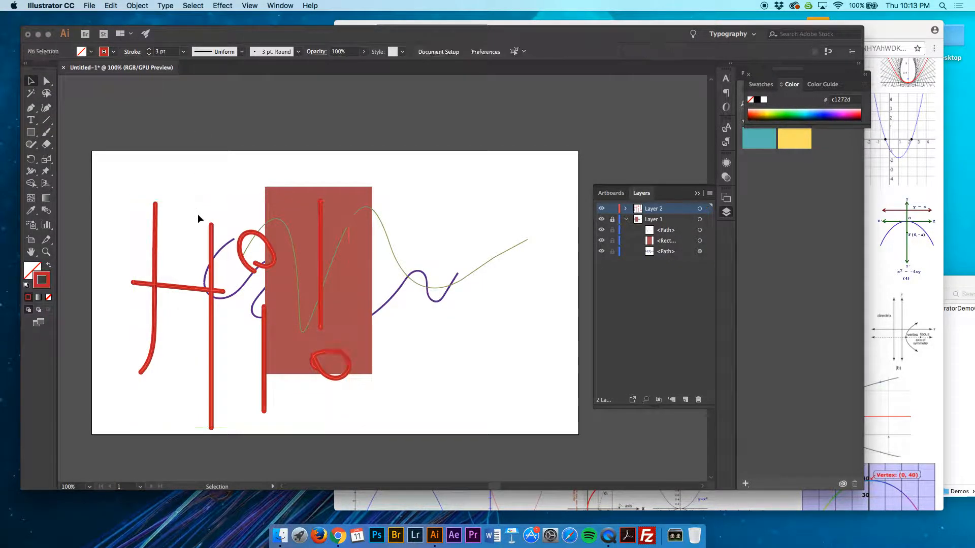
Move the whole red "Hi!" lettering to the right half of the artboard and deselect it
{"action": "left_click", "coordinate": [213, 254]}
{"action": "left_click_drag", "start_coordinate": [378, 410], "coordinate": [142, 255]}
{"action": "left_click_drag", "start_coordinate": [164, 291], "coordinate": [367, 308]}
{"action": "left_click", "coordinate": [411, 175]}
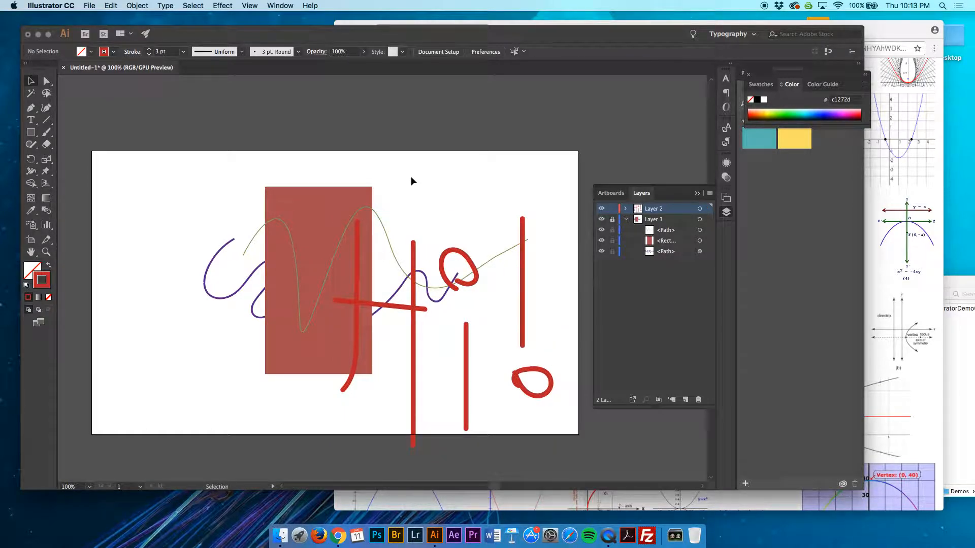
{"action": "scroll", "coordinate": [411, 181], "scroll_direction": "down", "scroll_amount": 5}
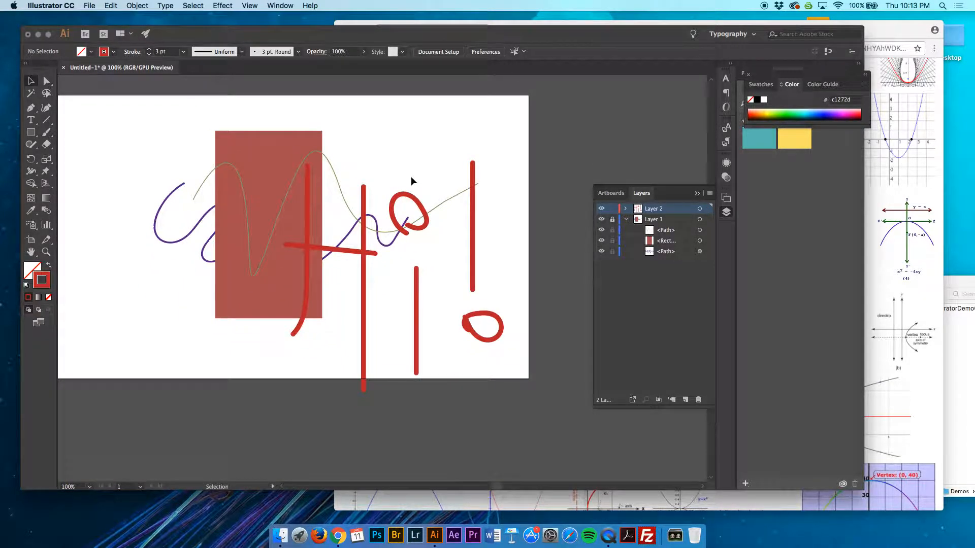
{"action": "scroll", "coordinate": [411, 181], "scroll_direction": "up", "scroll_amount": 3}
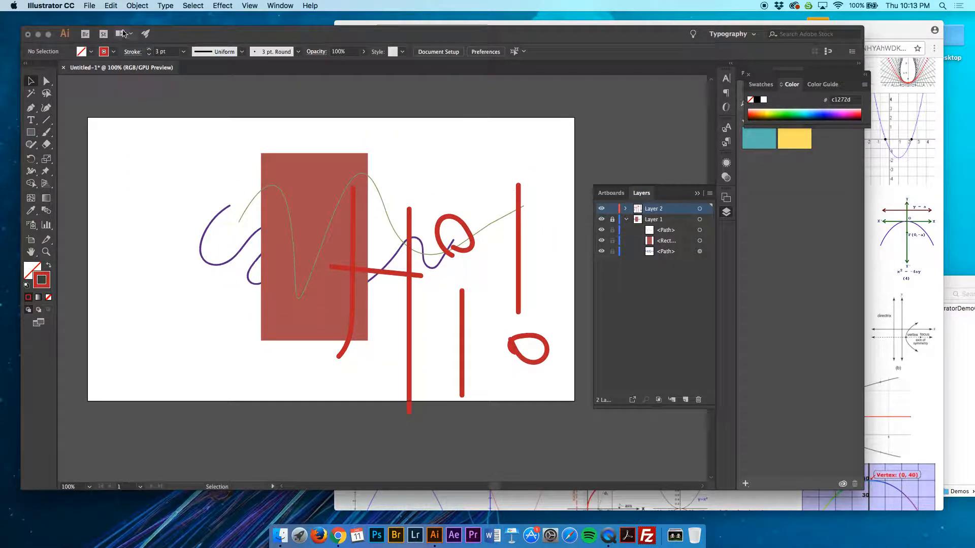
Start saving the document and choose the Illustrator folder, reached through the recent Online folder, as the destination
{"action": "left_click", "coordinate": [89, 6]}
{"action": "left_click", "coordinate": [101, 84]}
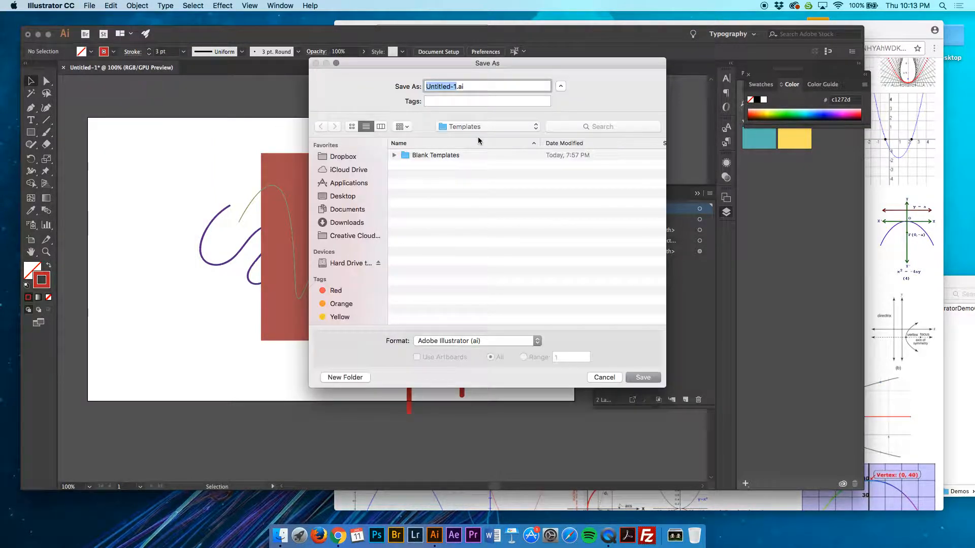
{"action": "left_click", "coordinate": [473, 128]}
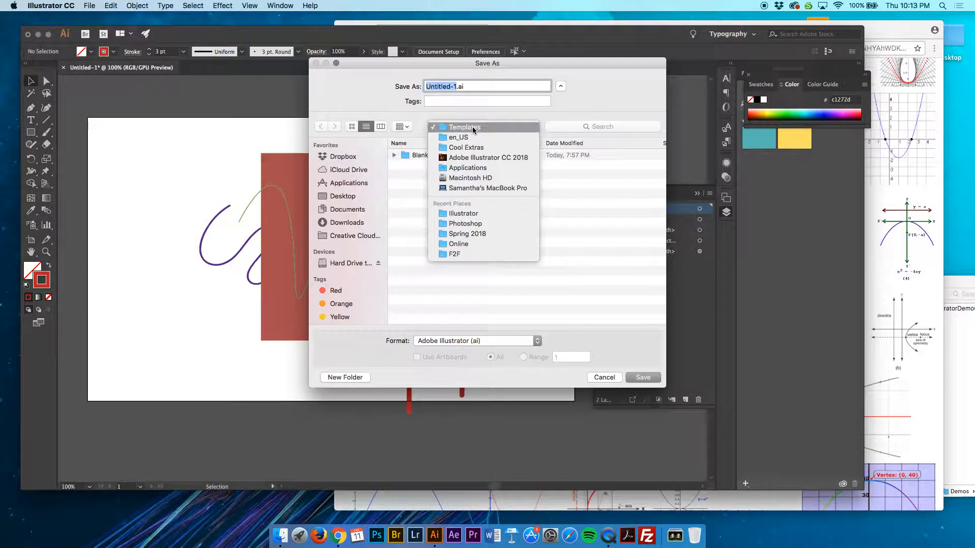
{"action": "left_click", "coordinate": [473, 128]}
{"action": "left_click", "coordinate": [472, 128]}
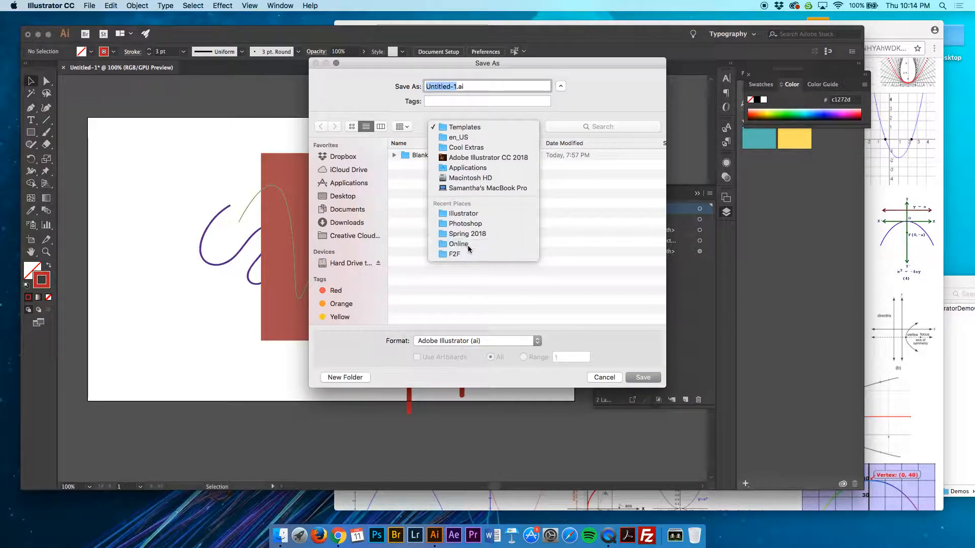
{"action": "left_click", "coordinate": [469, 244]}
{"action": "double_click", "coordinate": [462, 171]}
{"action": "double_click", "coordinate": [426, 155]}
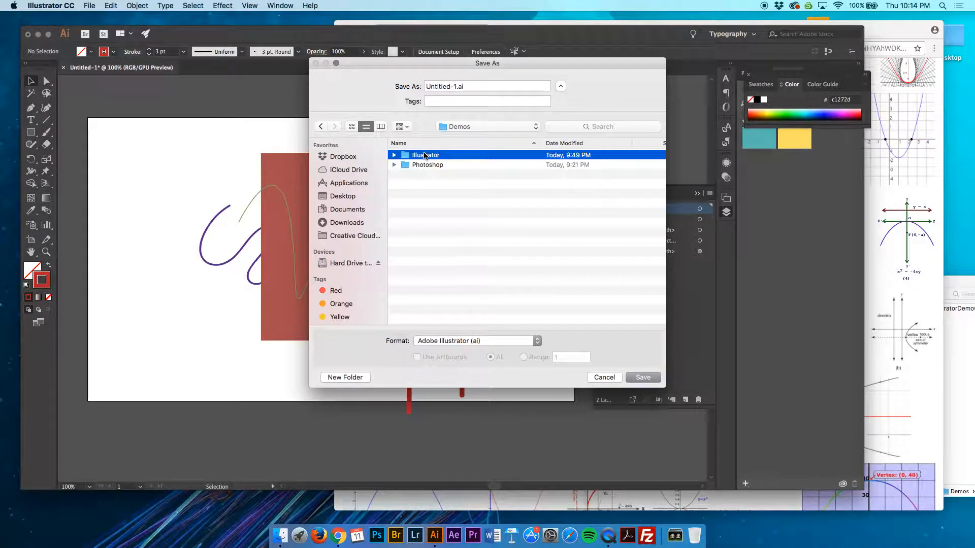
Name the file with the author's full name followed by _AIDEMO01 and save it in Adobe Illustrator format with Illustrator CC compatibility
{"action": "left_click", "coordinate": [457, 86]}
{"action": "type", "text": "SamanthaAasen"}
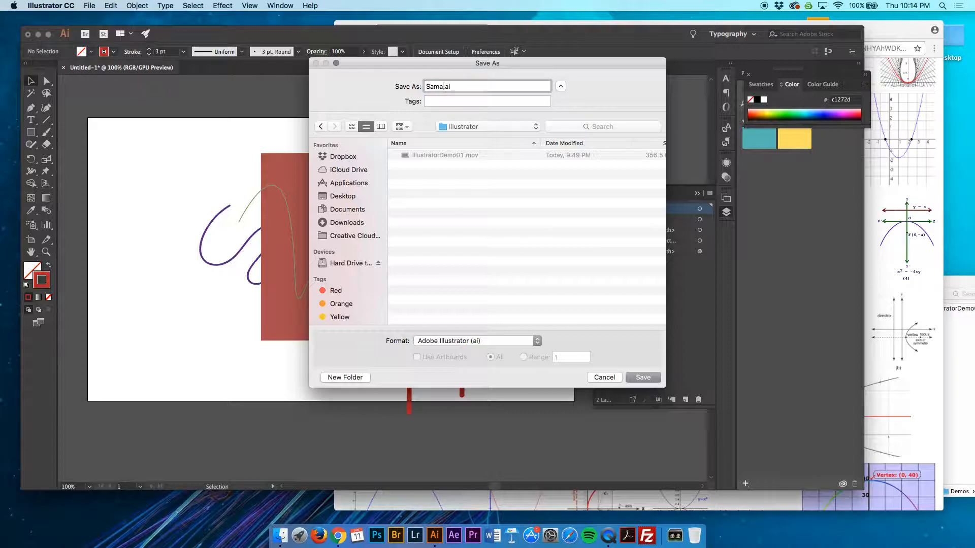
{"action": "type", "text": "_Illustrator"}
{"action": "key", "text": "BackSpace"}
{"action": "key", "text": "BackSpace"}
{"action": "key", "text": "BackSpace"}
{"action": "key", "text": "BackSpace"}
{"action": "key", "text": "BackSpace"}
{"action": "key", "text": "BackSpace"}
{"action": "key", "text": "BackSpace"}
{"action": "key", "text": "BackSpace"}
{"action": "key", "text": "BackSpace"}
{"action": "key", "text": "BackSpace"}
{"action": "key", "text": "BackSpace"}
{"action": "type", "text": "AIDEMO"}
{"action": "type", "text": "01"}
{"action": "left_click", "coordinate": [643, 377]}
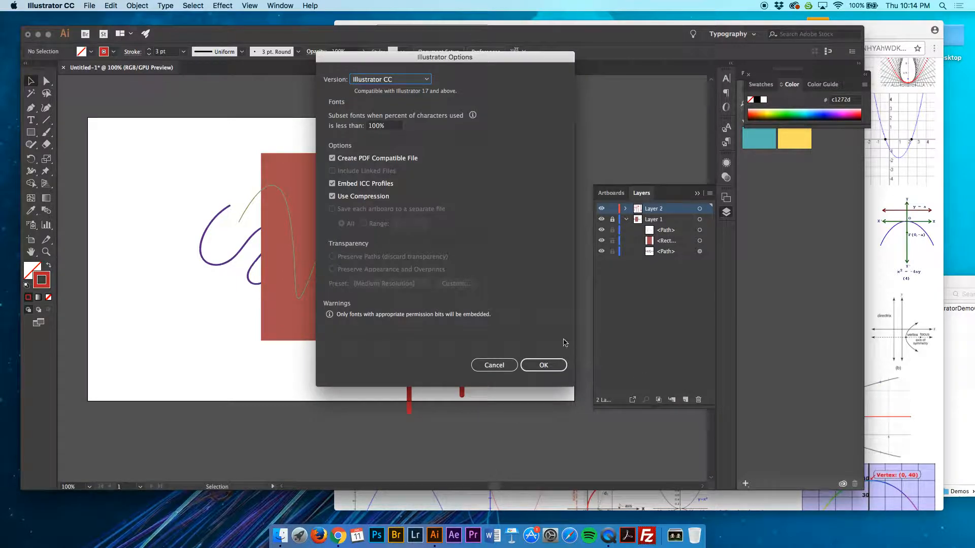
{"action": "left_click", "coordinate": [543, 365]}
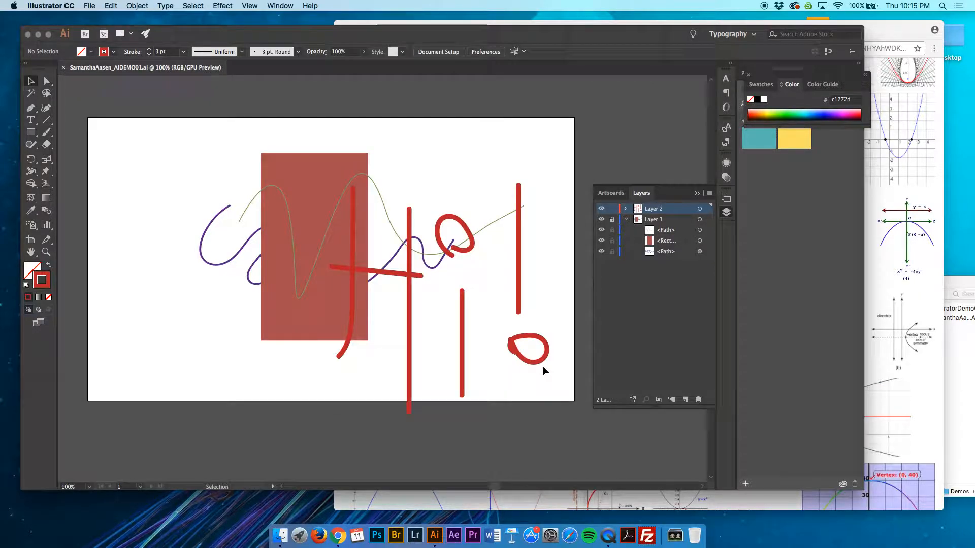
Examine the file formats offered by Save As, such as EPS, PDF and SVG, and cancel the save
{"action": "left_click", "coordinate": [89, 6]}
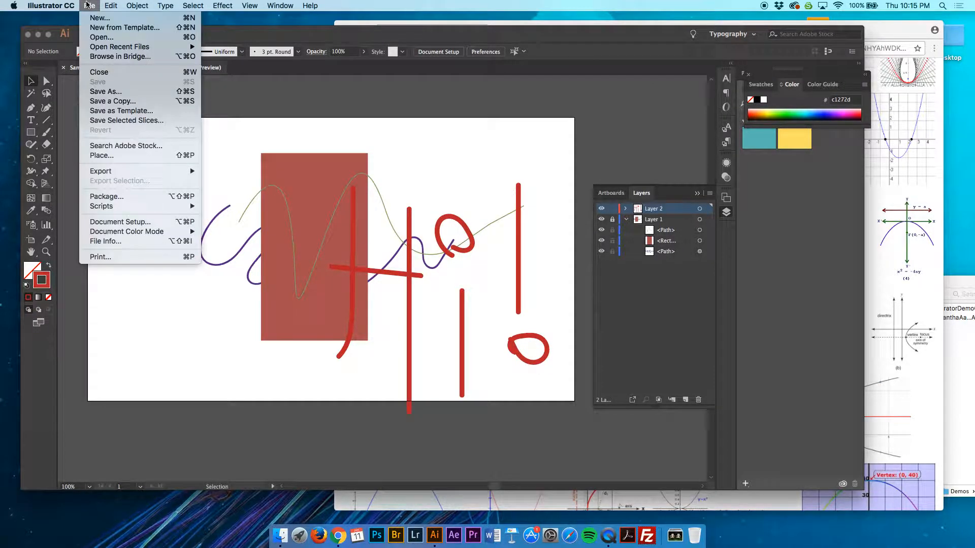
{"action": "left_click", "coordinate": [106, 92]}
{"action": "left_click", "coordinate": [475, 341]}
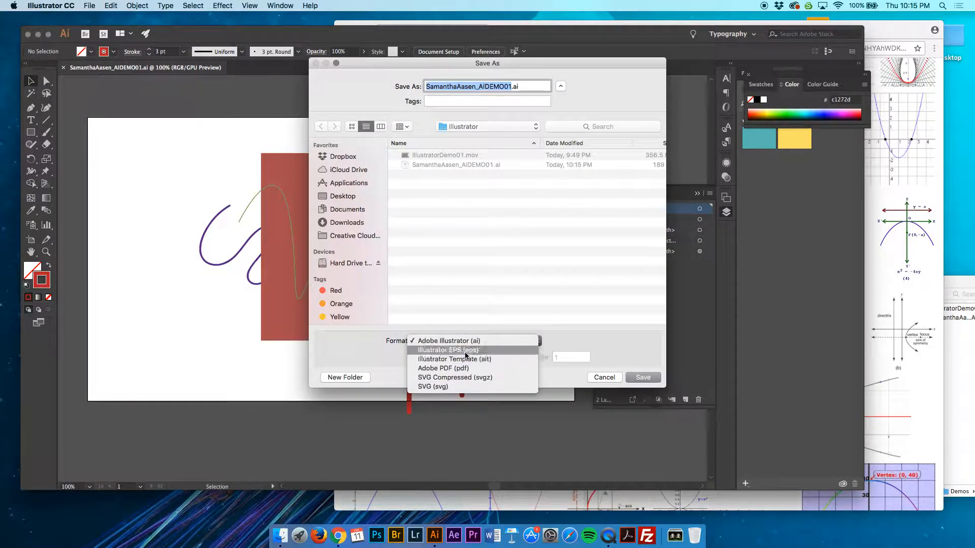
{"action": "left_click", "coordinate": [464, 369]}
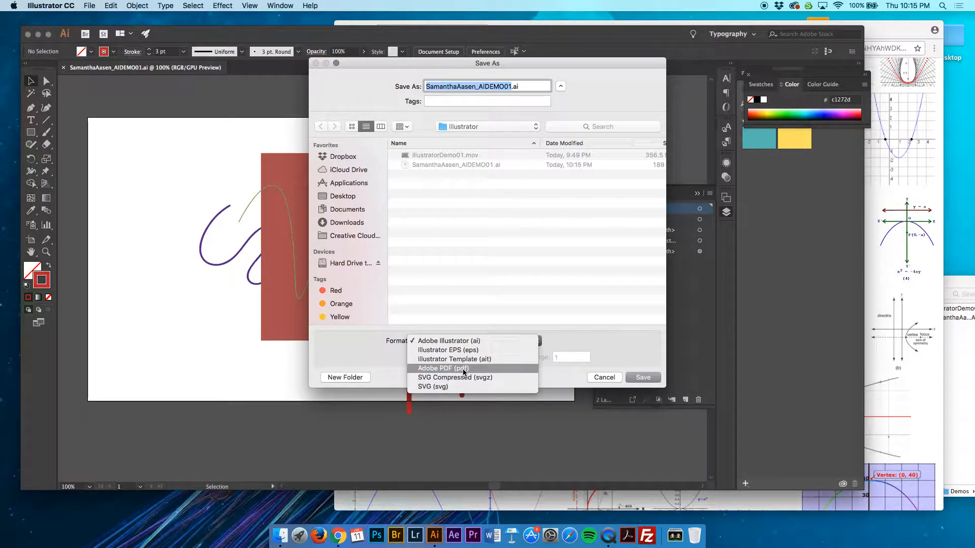
{"action": "left_click", "coordinate": [598, 377]}
{"action": "left_click", "coordinate": [600, 378]}
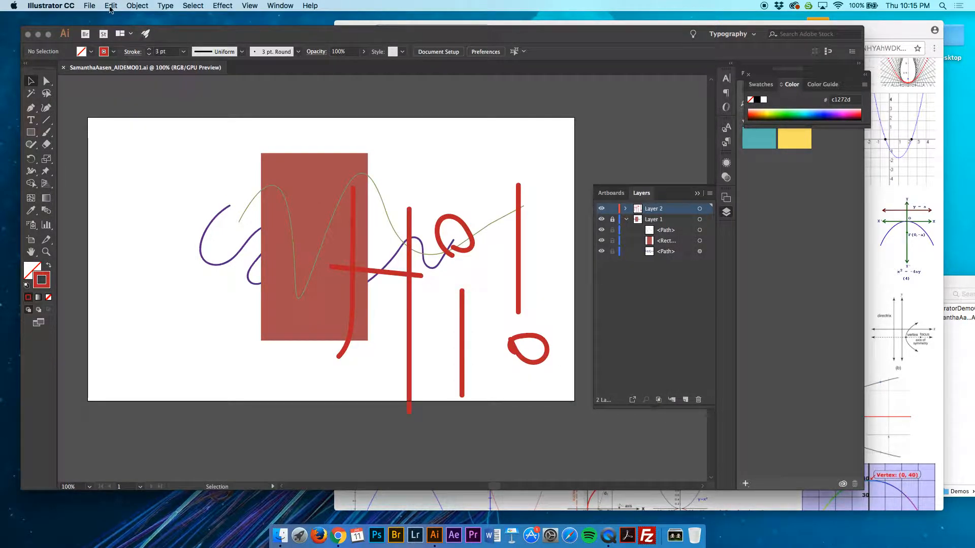
Export the document to the Illustrator folder in JPEG format with Use Artboards enabled for all artboards
{"action": "left_click", "coordinate": [91, 5]}
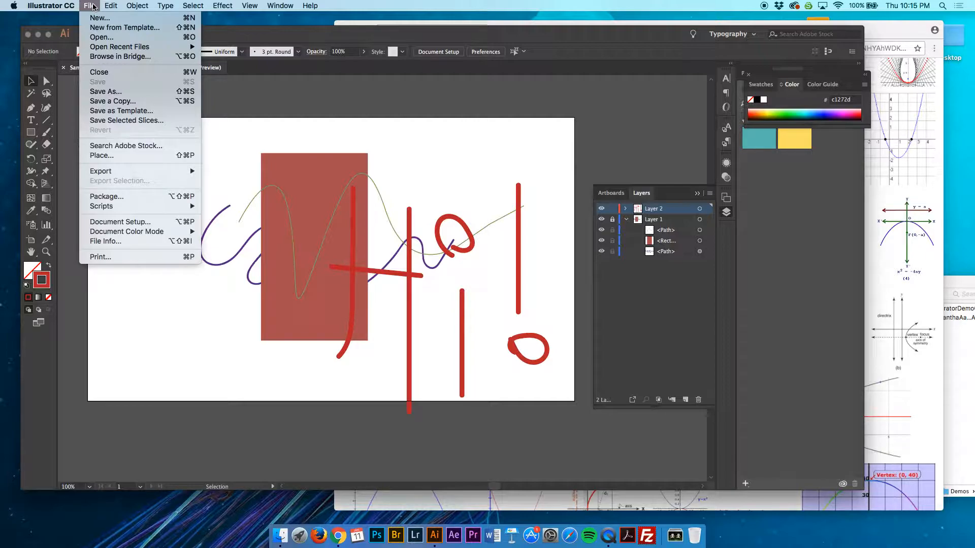
{"action": "mouse_move", "coordinate": [116, 173]}
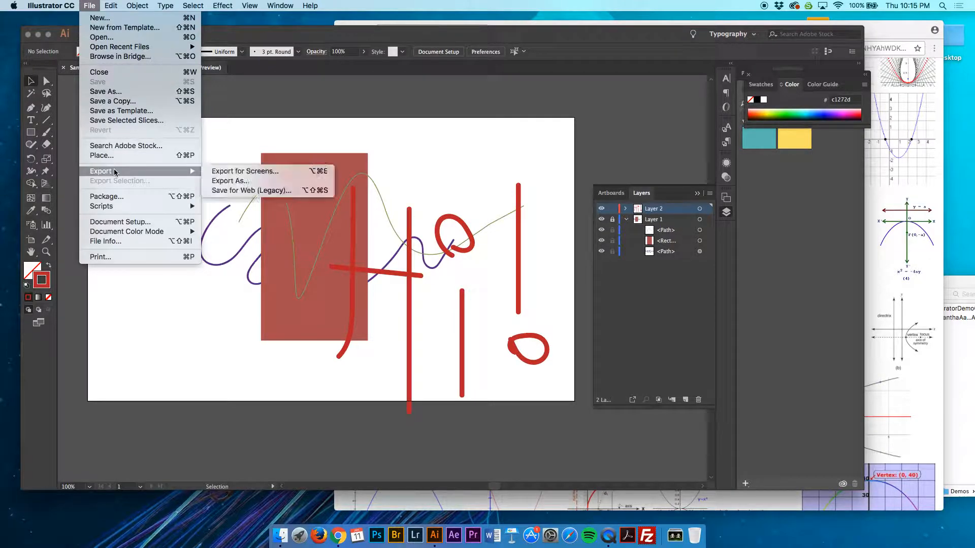
{"action": "left_click", "coordinate": [240, 180]}
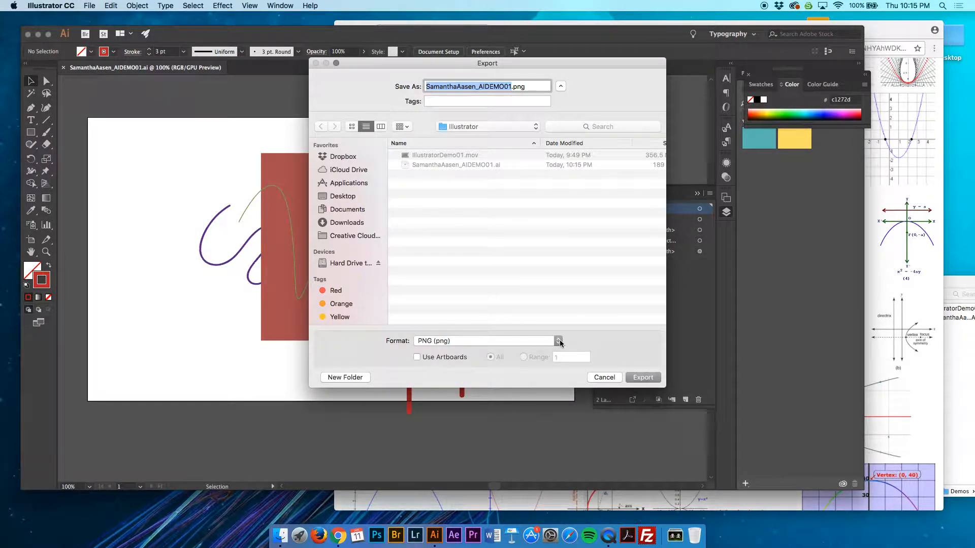
{"action": "left_click", "coordinate": [559, 340]}
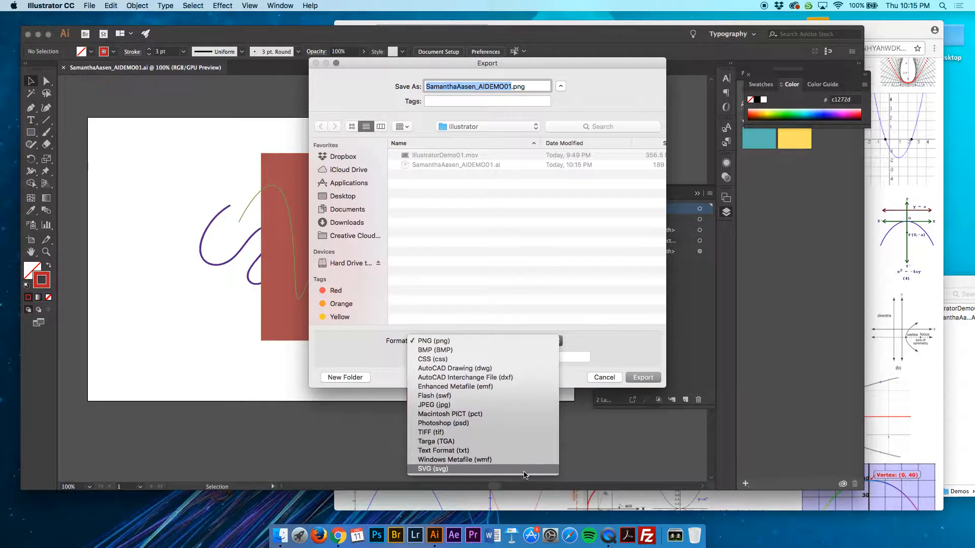
{"action": "left_click", "coordinate": [522, 405]}
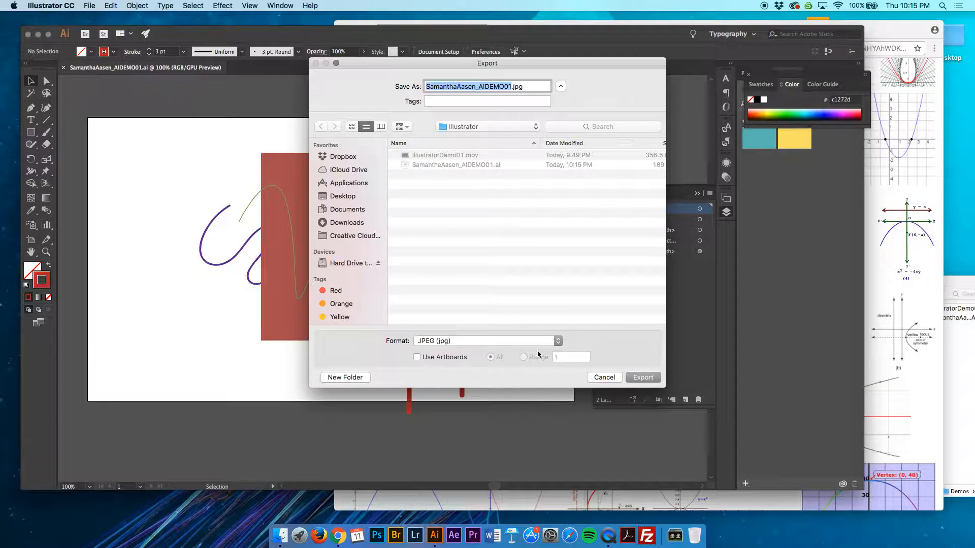
{"action": "left_click", "coordinate": [417, 357]}
{"action": "left_click_drag", "start_coordinate": [456, 62], "coordinate": [708, 56]}
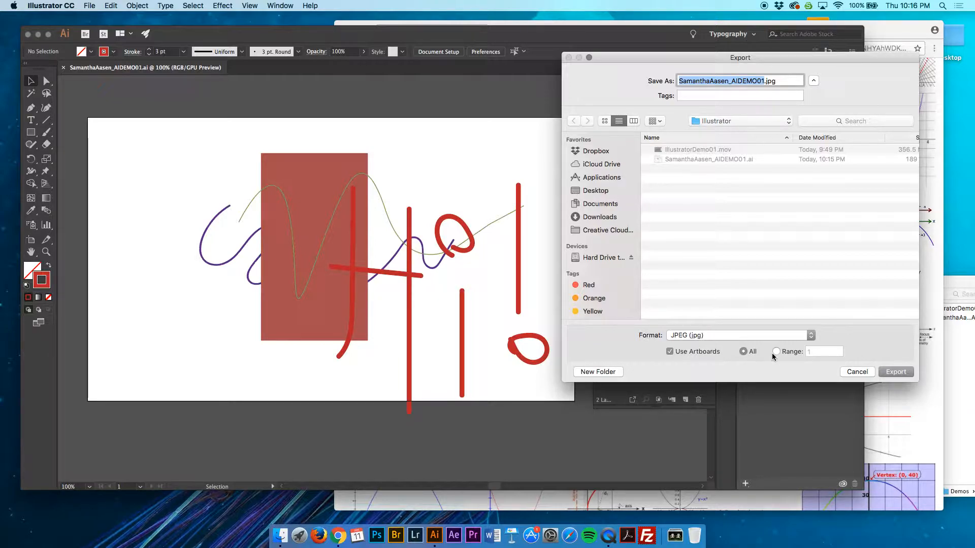
{"action": "left_click", "coordinate": [896, 371]}
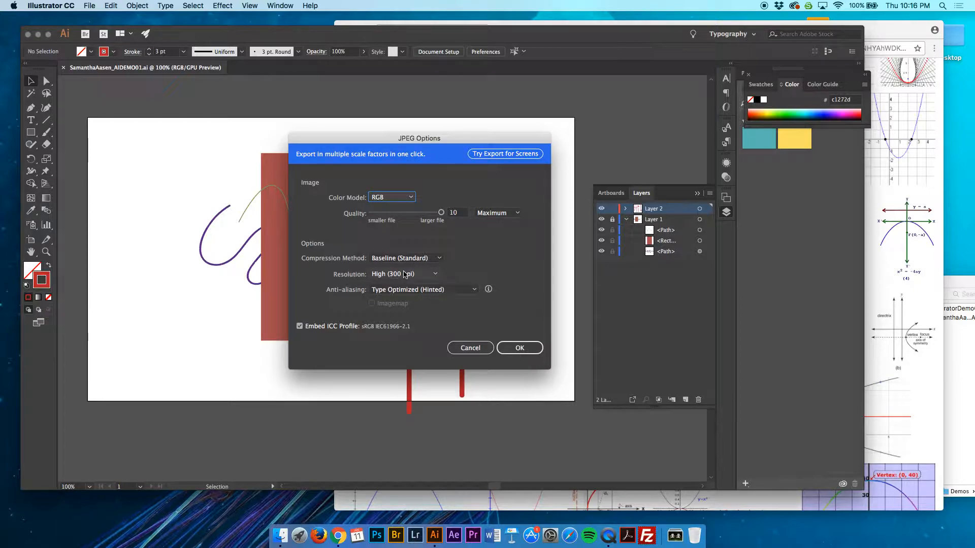
Keep the JPEG resolution at High (300 ppi) and the color model at RGB, and complete the export
{"action": "left_click", "coordinate": [419, 274]}
{"action": "left_click", "coordinate": [420, 274]}
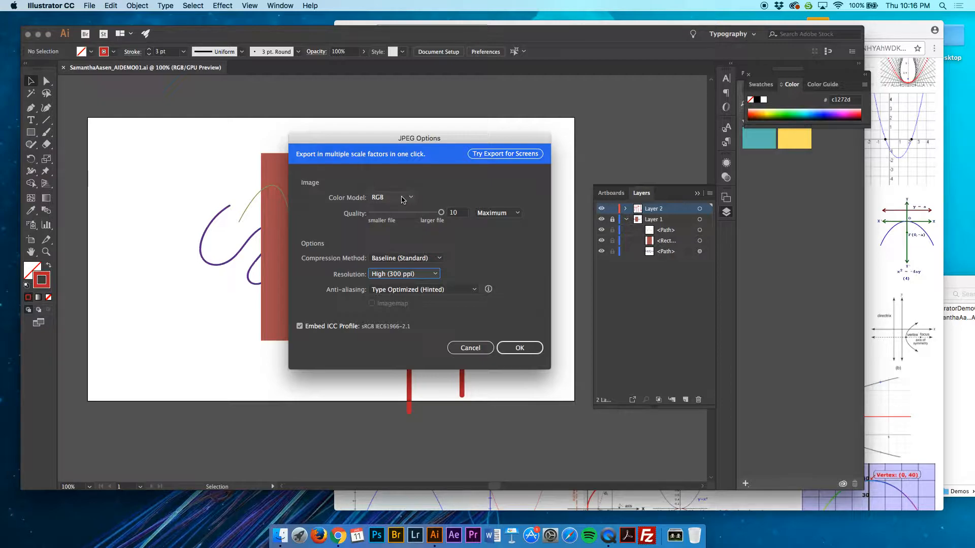
{"action": "left_click", "coordinate": [403, 198]}
{"action": "left_click", "coordinate": [403, 198]}
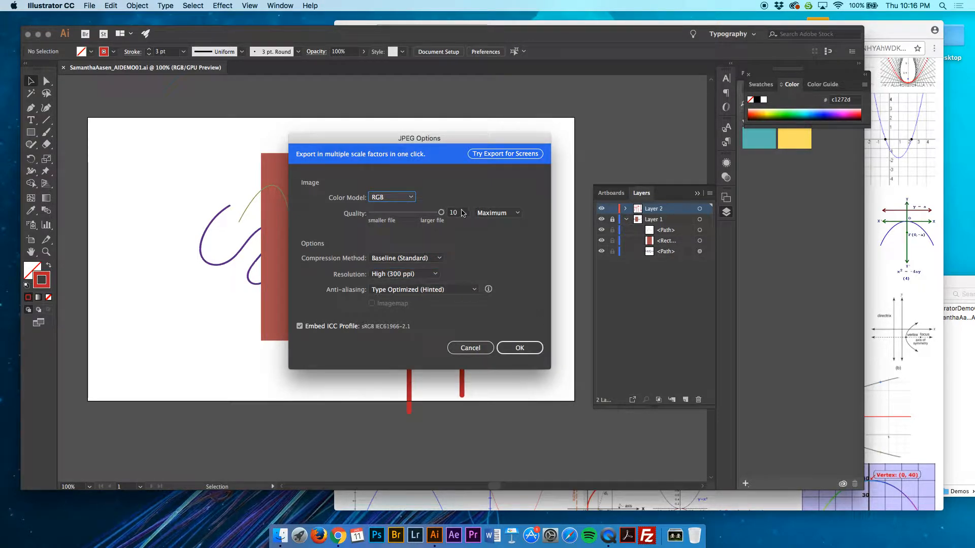
{"action": "left_click", "coordinate": [535, 354]}
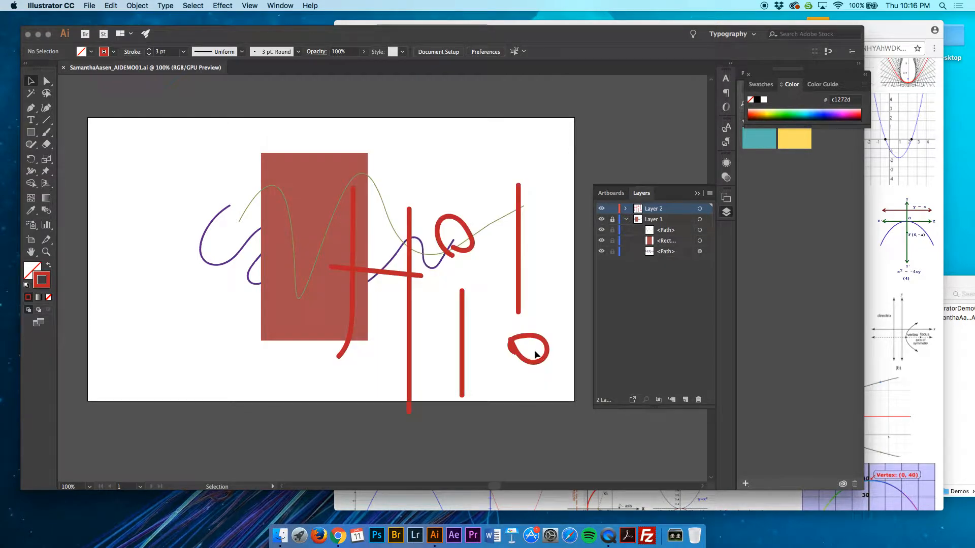
Switch to Finder, preview the exported JPEG in the Illustrator folder, and return to Illustrator
{"action": "left_click", "coordinate": [959, 374]}
{"action": "left_click_drag", "start_coordinate": [891, 284], "coordinate": [831, 287]}
{"action": "left_click", "coordinate": [887, 321]}
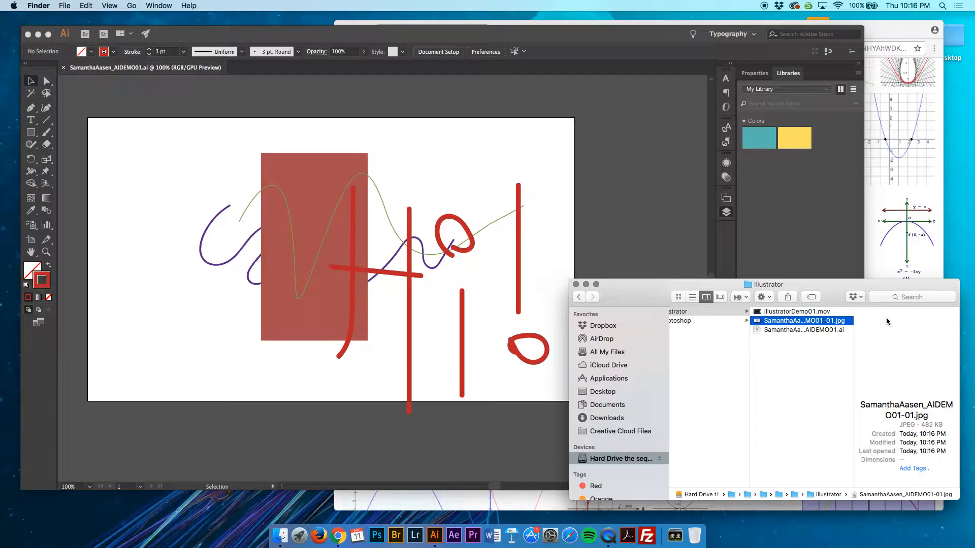
{"action": "key", "text": "space"}
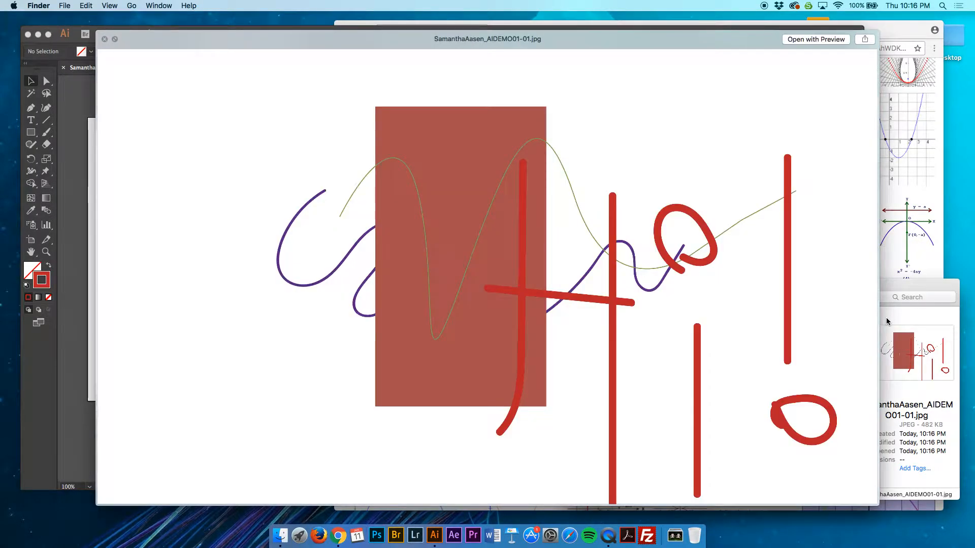
{"action": "key", "text": "space"}
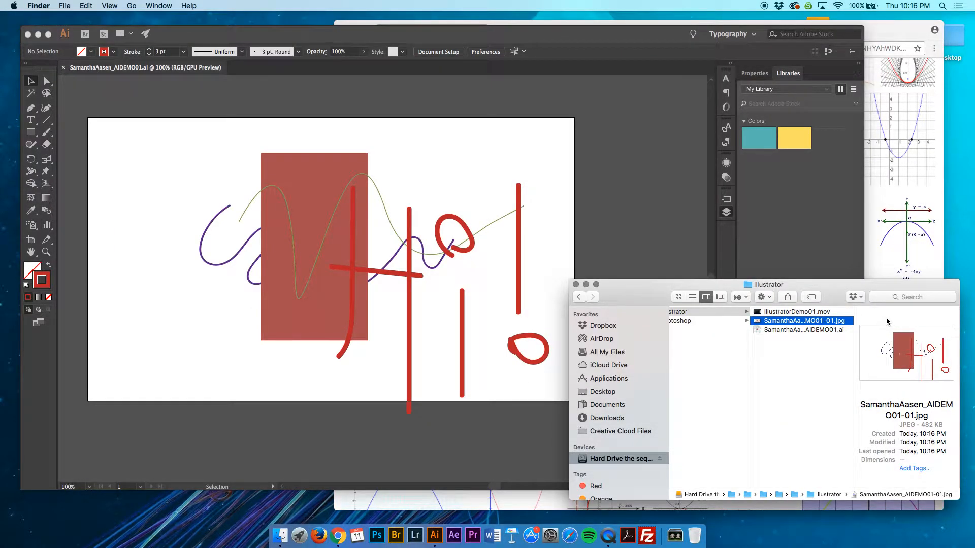
{"action": "key", "text": "space"}
{"action": "key", "text": "space"}
{"action": "left_click", "coordinate": [593, 231]}
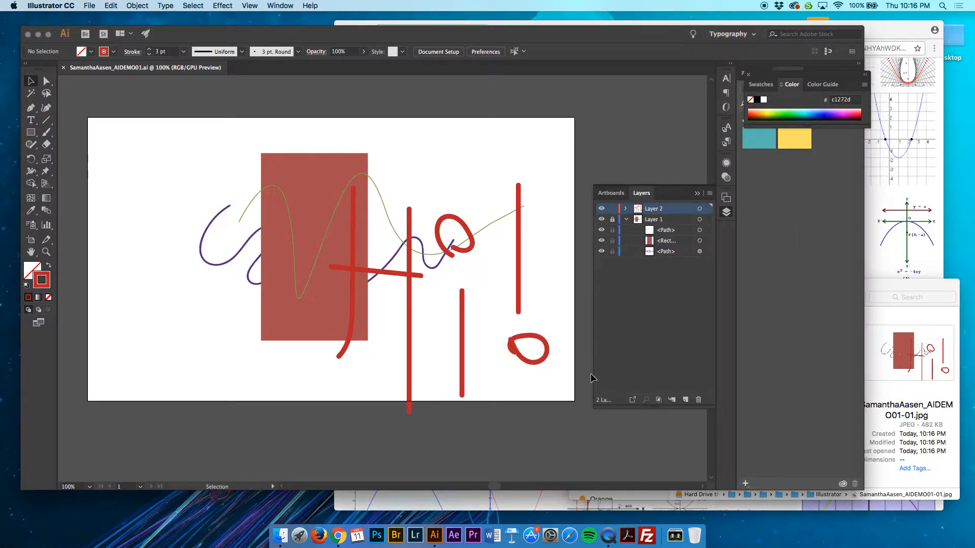